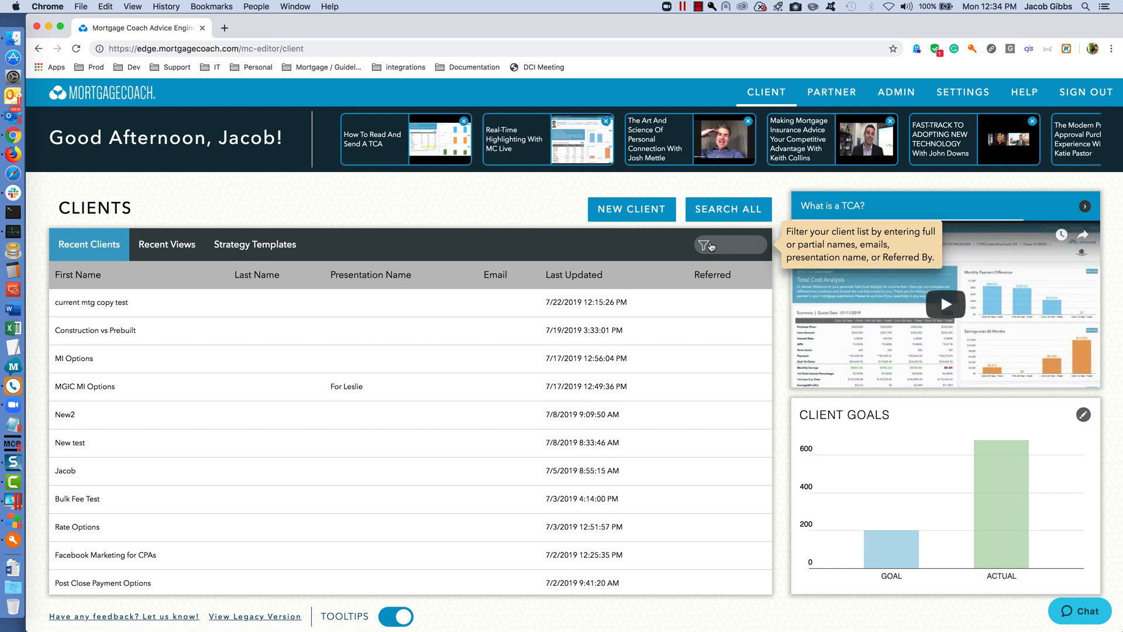
- Create a new individual client with the first name "Annual Mortgage Review"
left_click(624, 210)
left_click(277, 273)
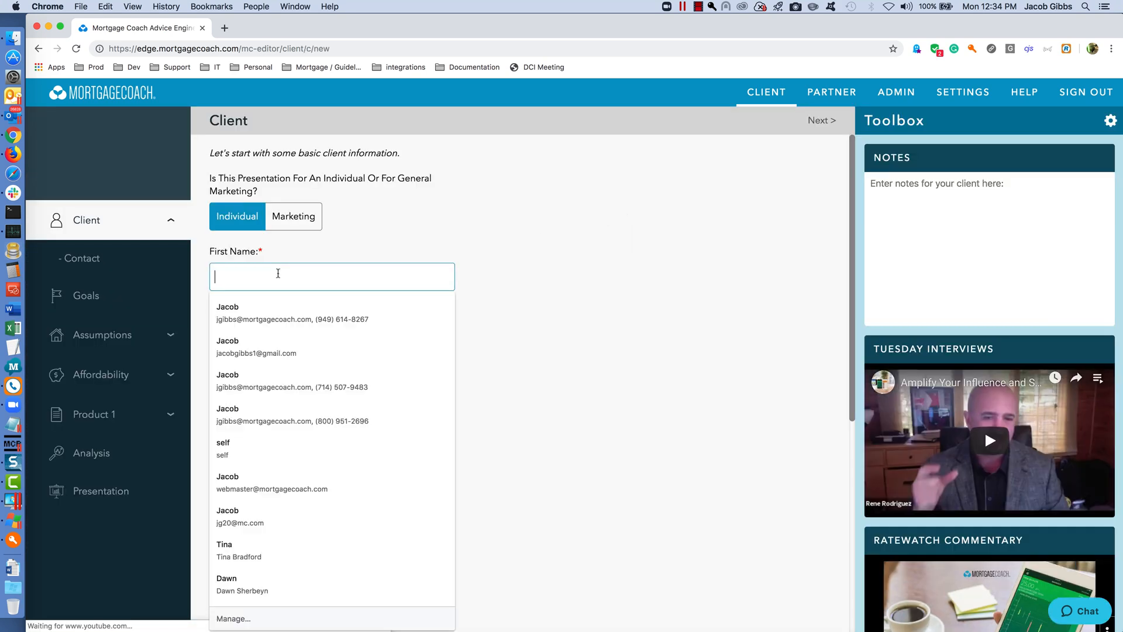
left_click(419, 223)
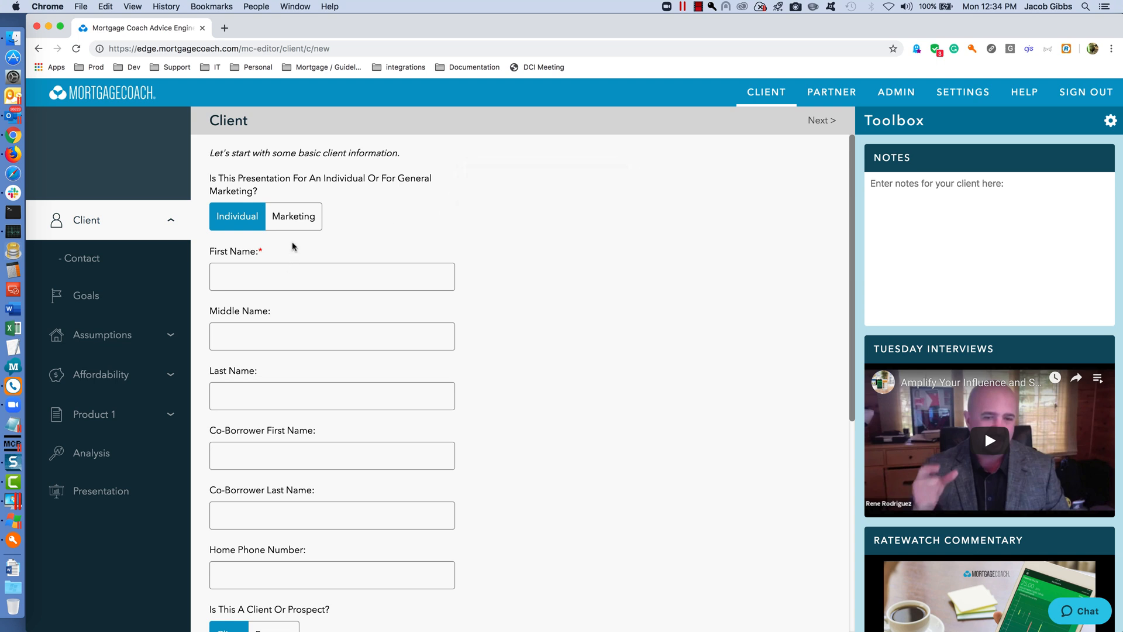
left_click(260, 274)
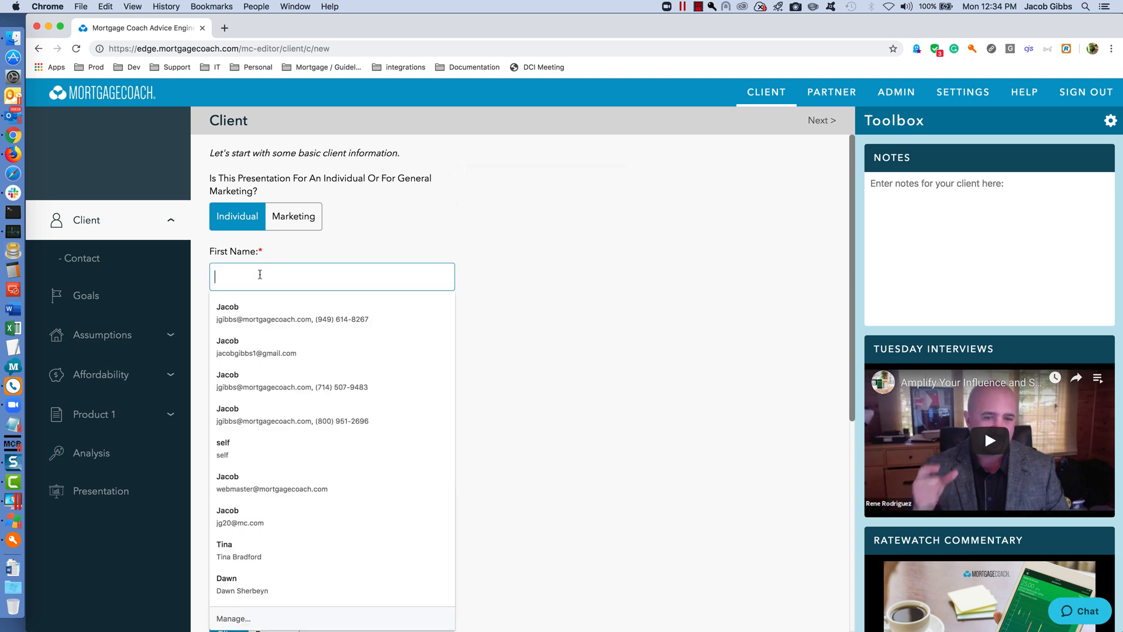
type("Annual")
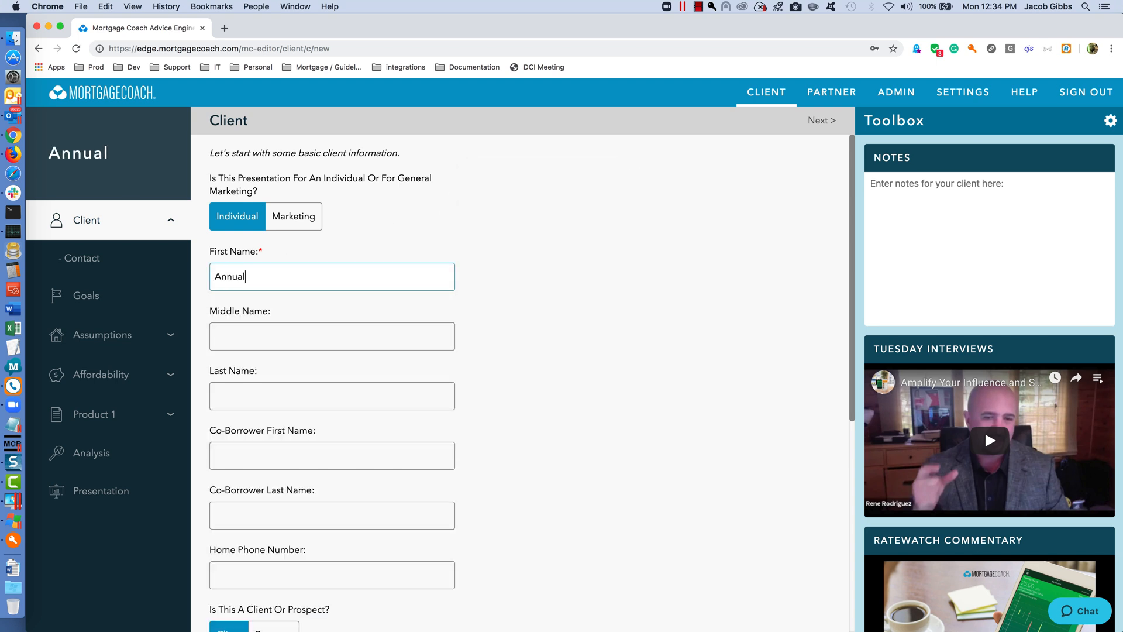
type(" Mortgage Revi")
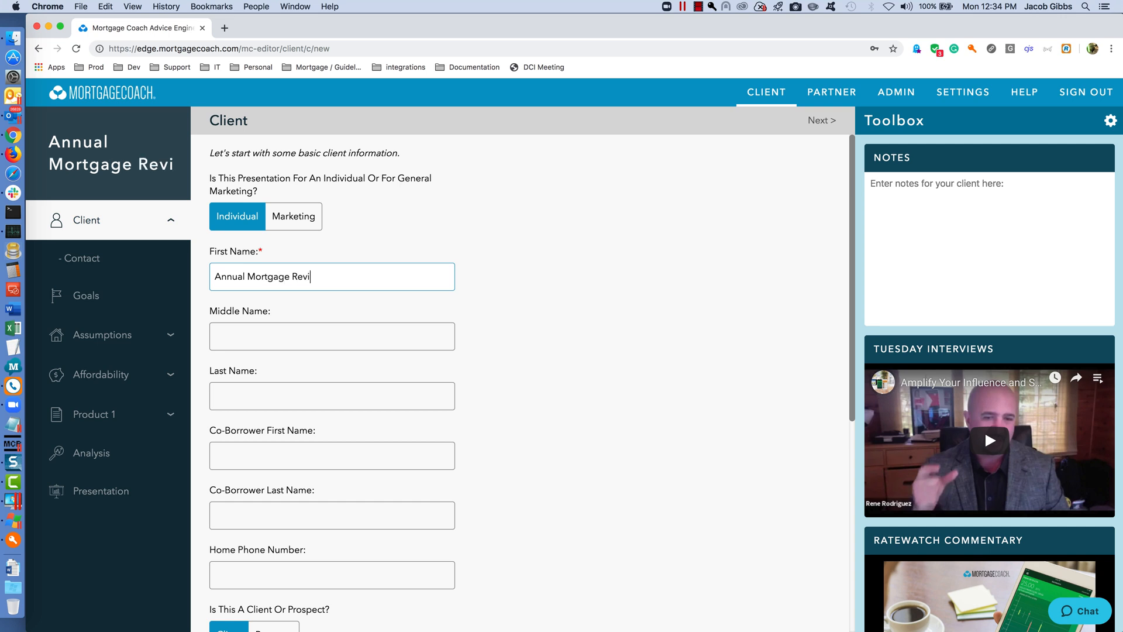
type("ew")
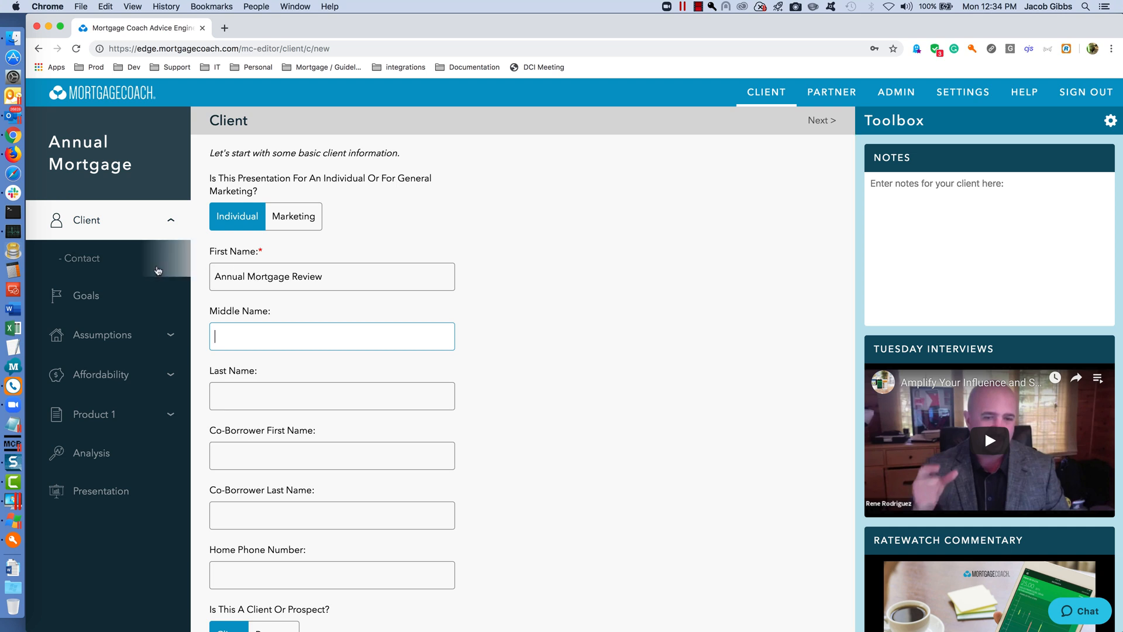
- Set the current property value to $350,000 in the client's assumptions
left_click(94, 335)
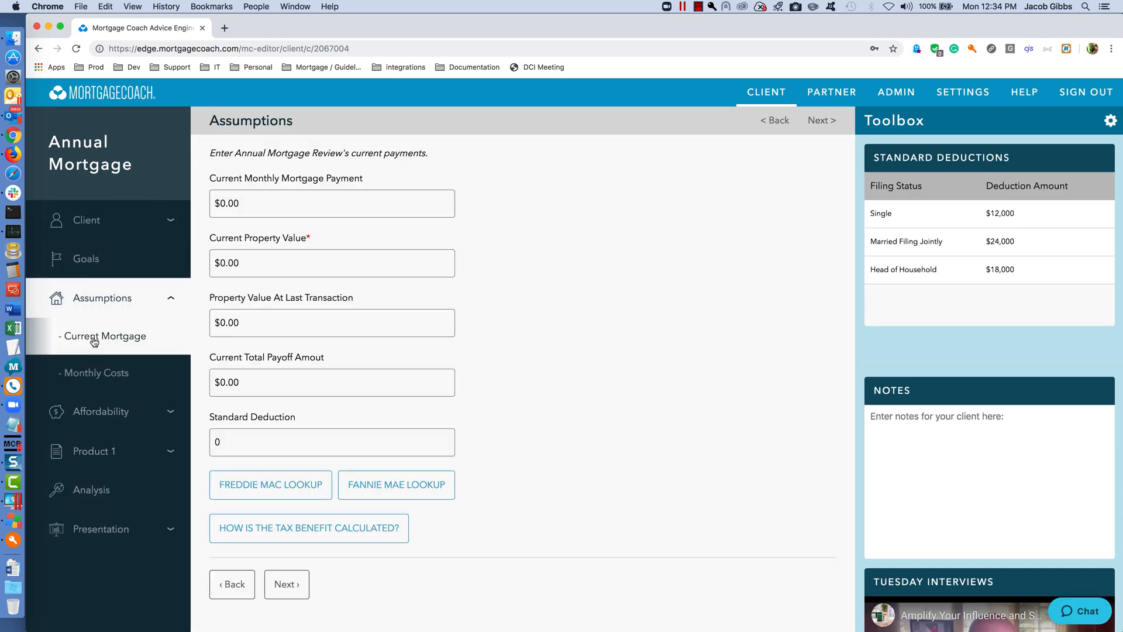
left_click(254, 264)
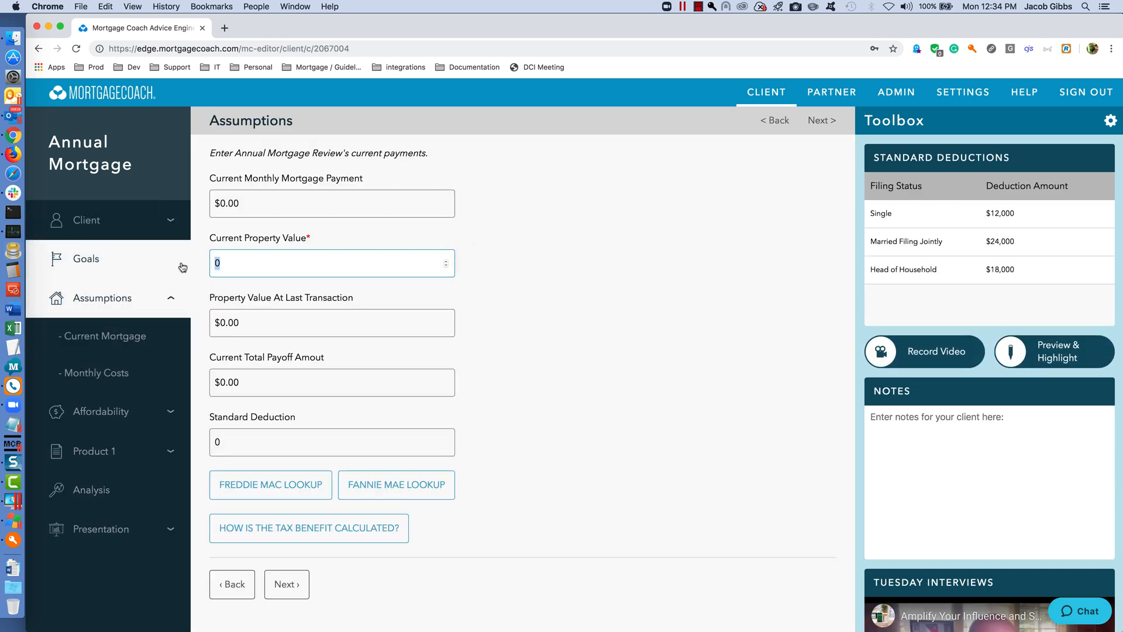
type("350,000")
key("Tab")
- Set the current mortgage's first payment date to 07/01/2017 and its original loan amount to $300,000
left_click(105, 337)
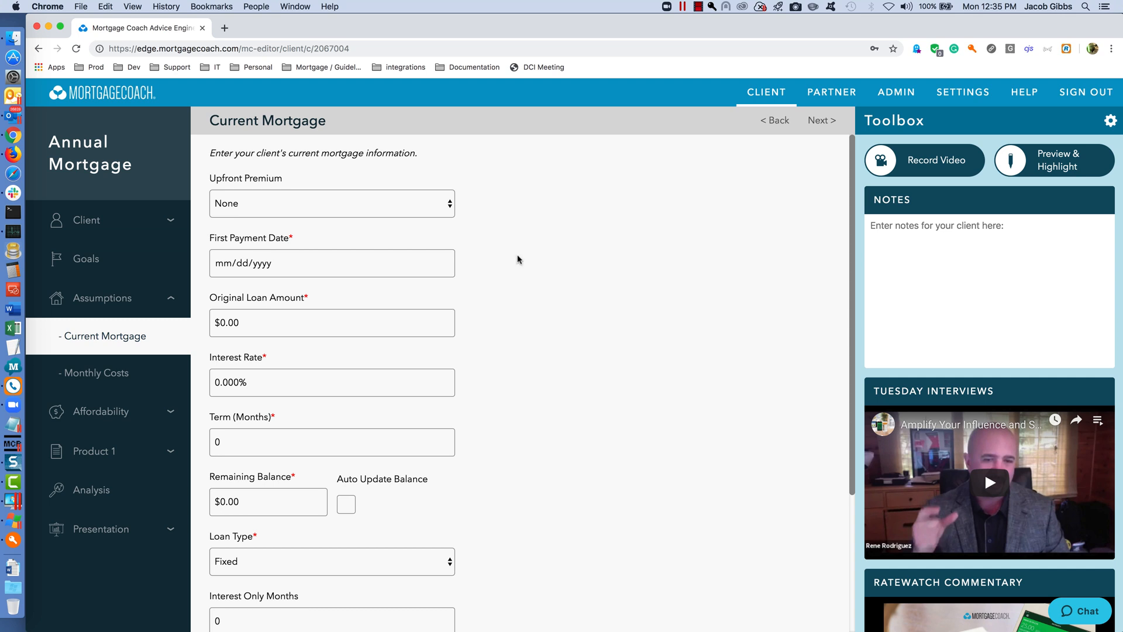
left_click(223, 265)
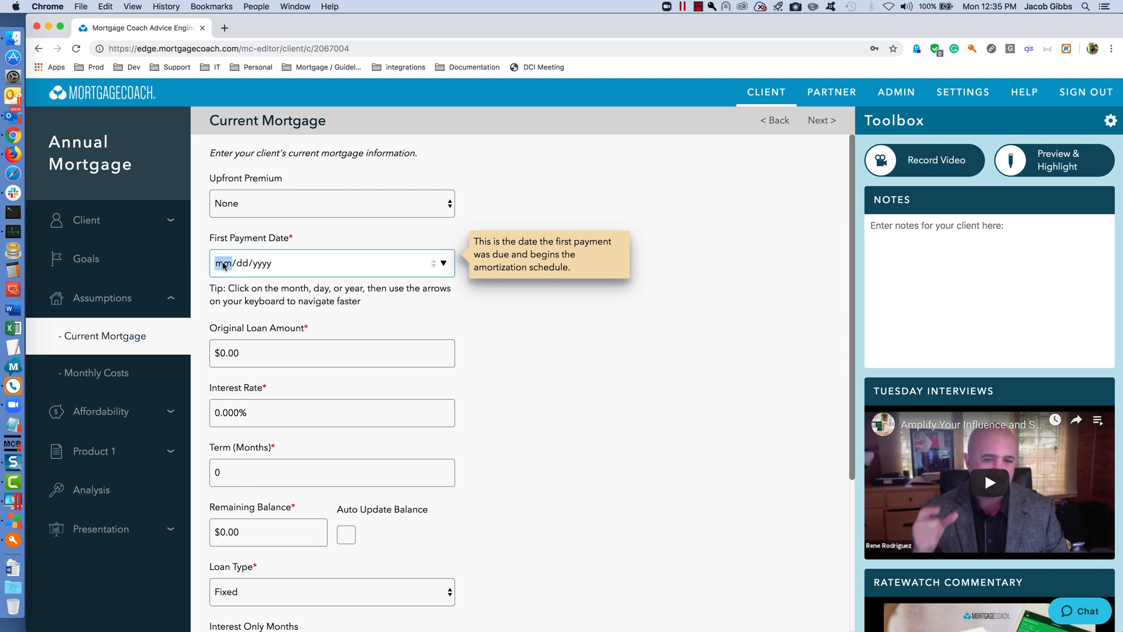
type("07/01/2017")
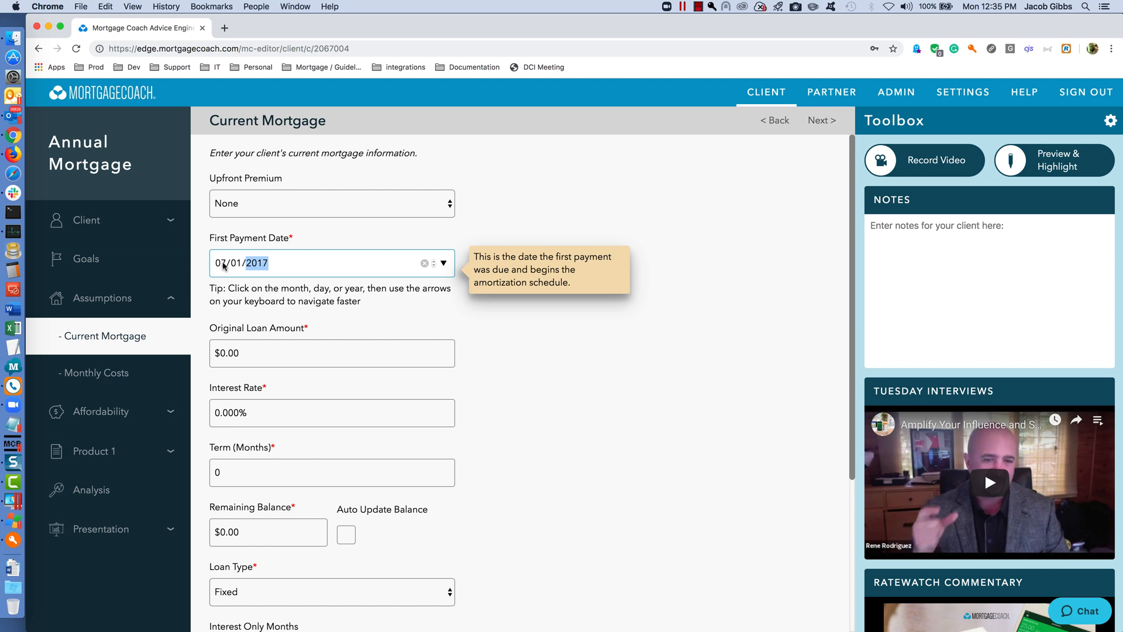
key("Tab")
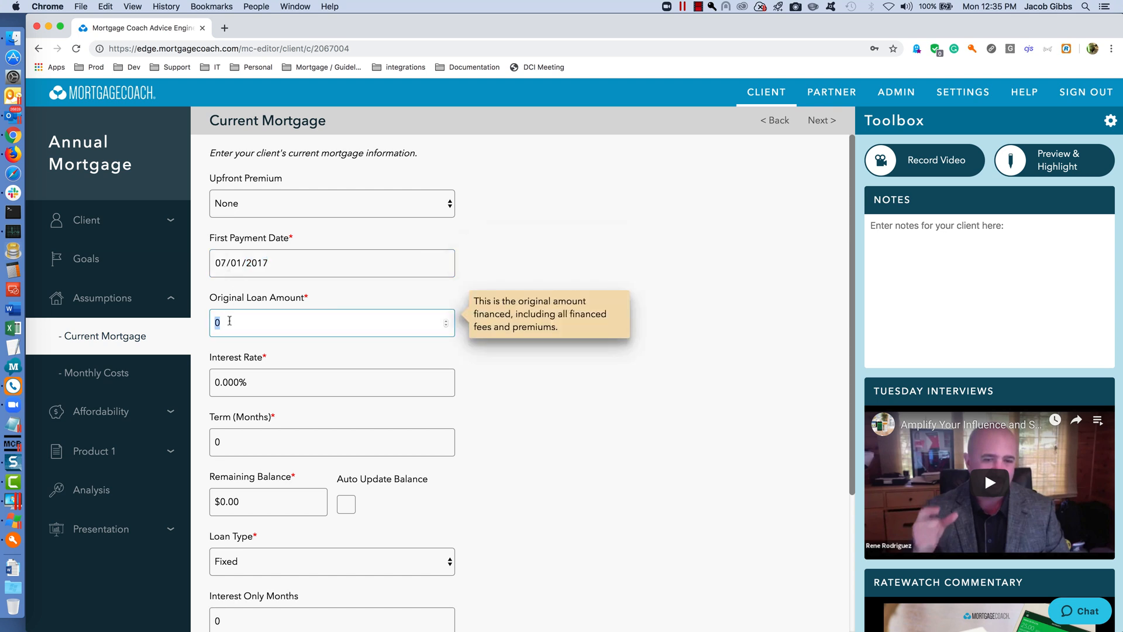
type("300,000")
key("Tab")
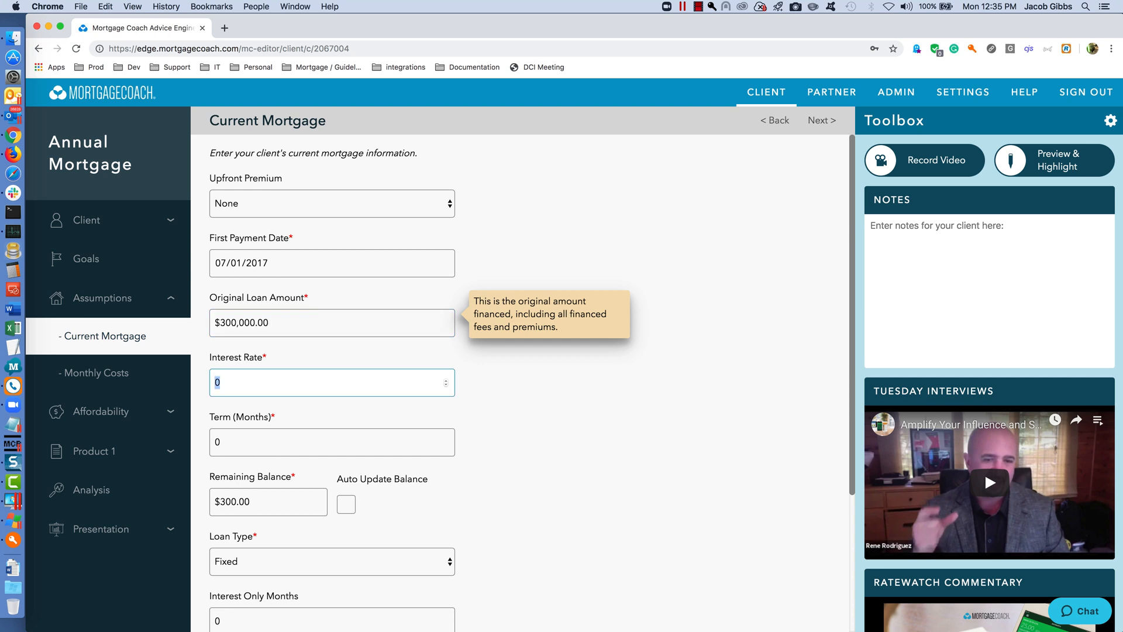
- Set the current mortgage's interest rate to 5% and its term to 360 months, keeping the calculated remaining balance
type("5")
key("Tab")
type("360")
key("Tab")
type("300000")
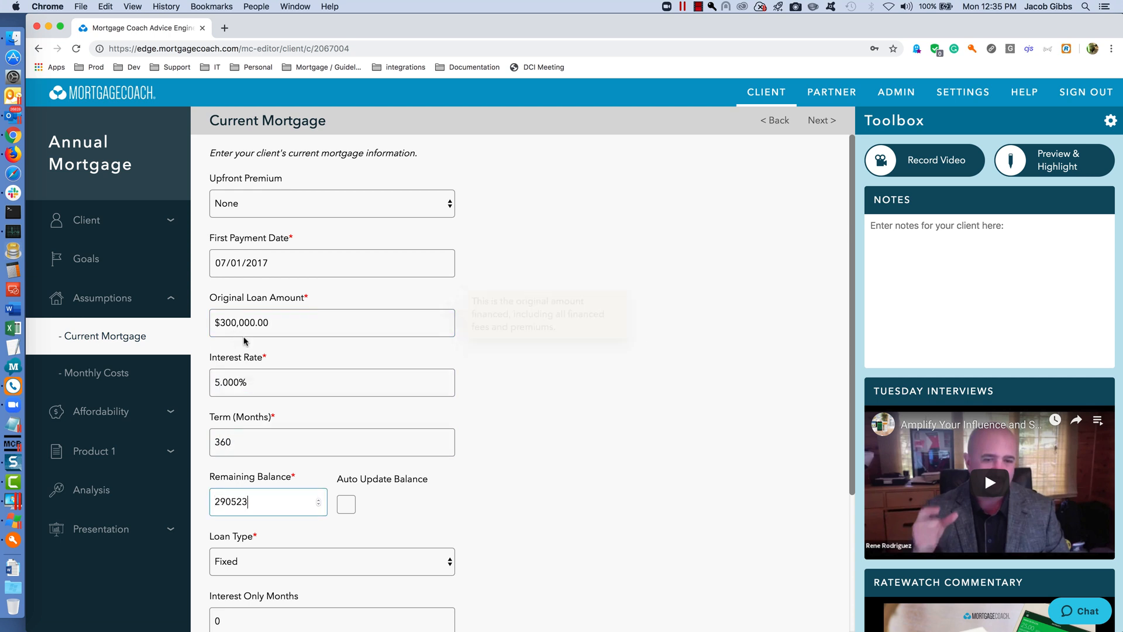
mouse_move(248, 502)
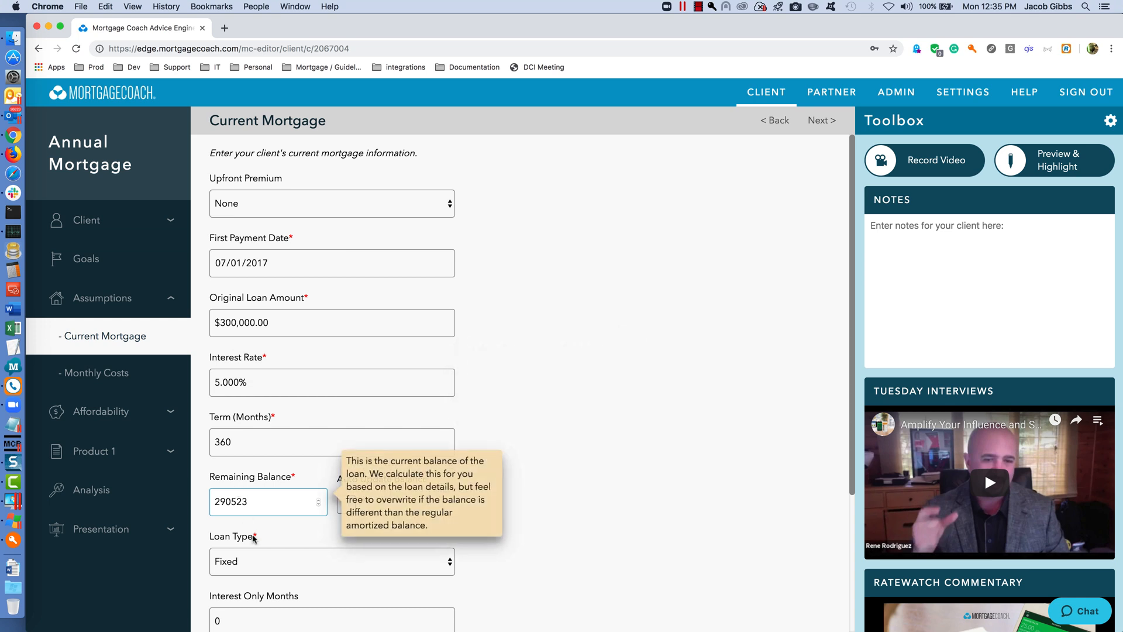
double_click(248, 502)
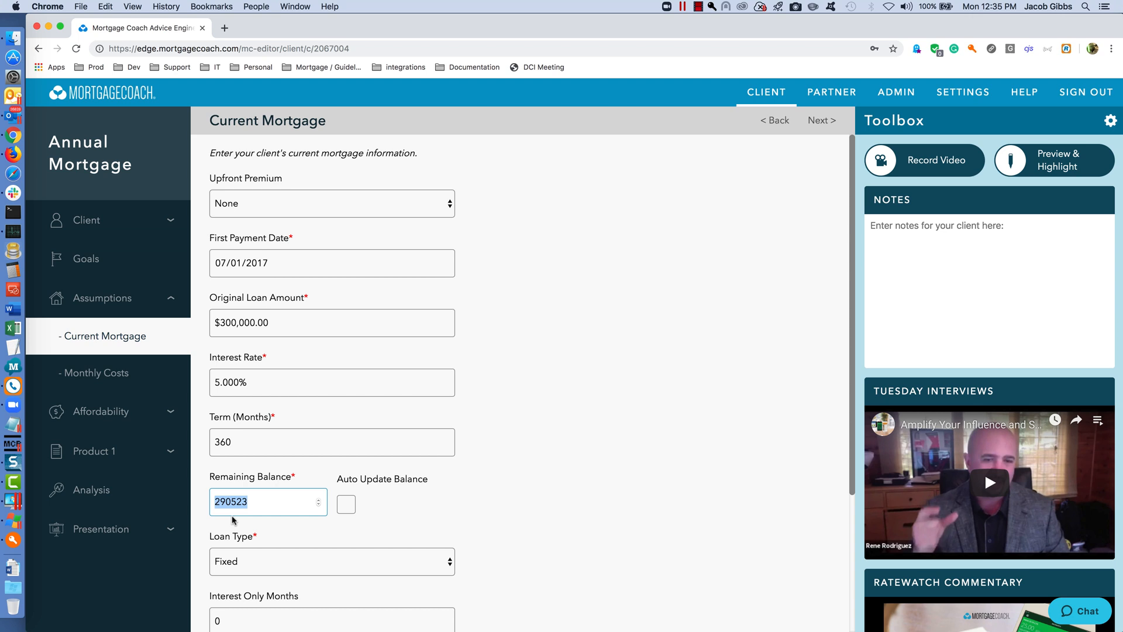
mouse_move(237, 514)
- Copy the current mortgage's loan details into Product 1
left_click(103, 451)
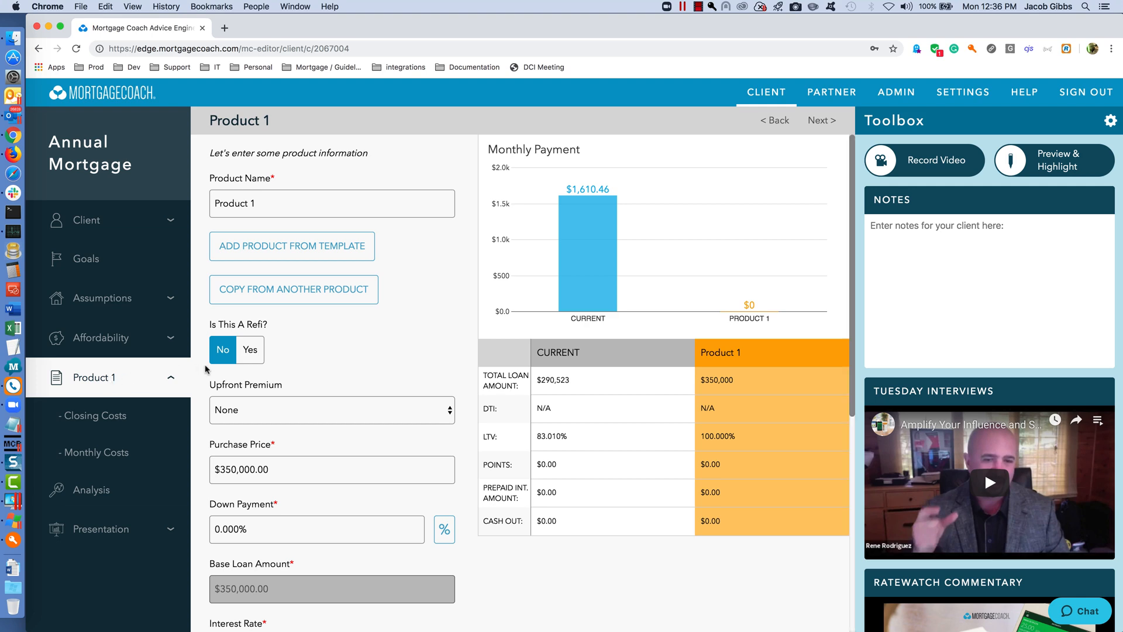
left_click(314, 294)
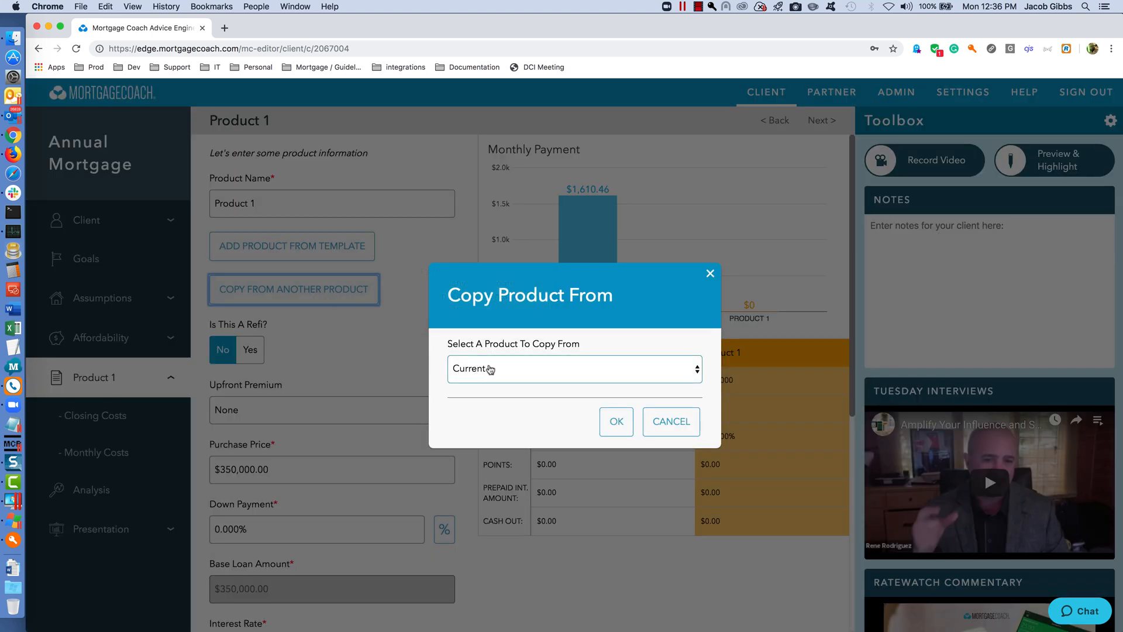
left_click(613, 427)
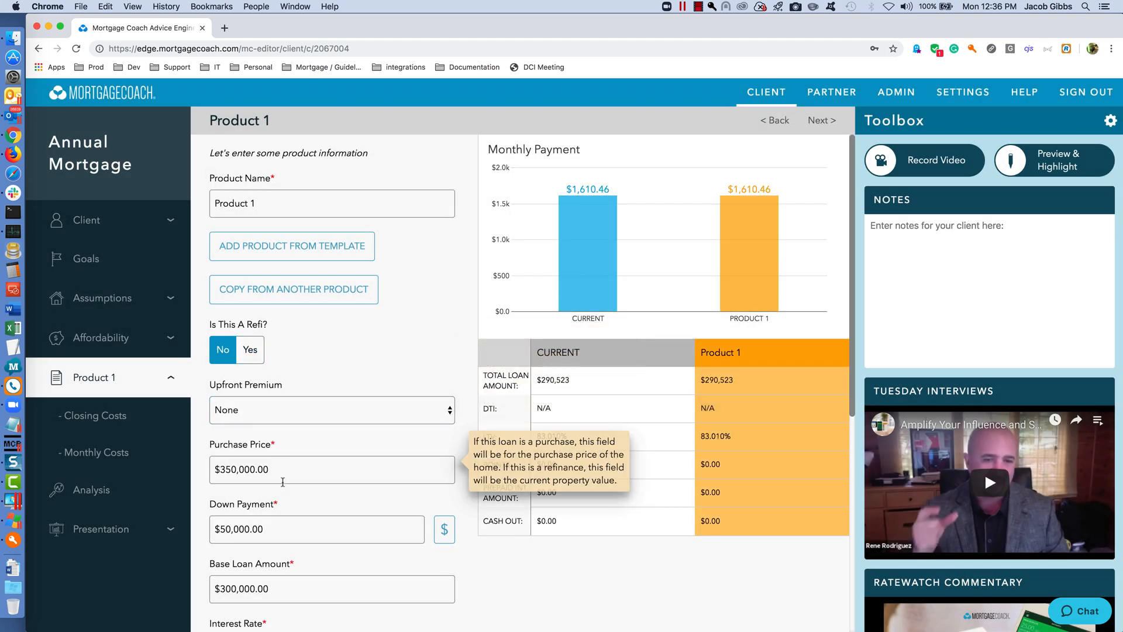
scroll(278, 456, "down", 2)
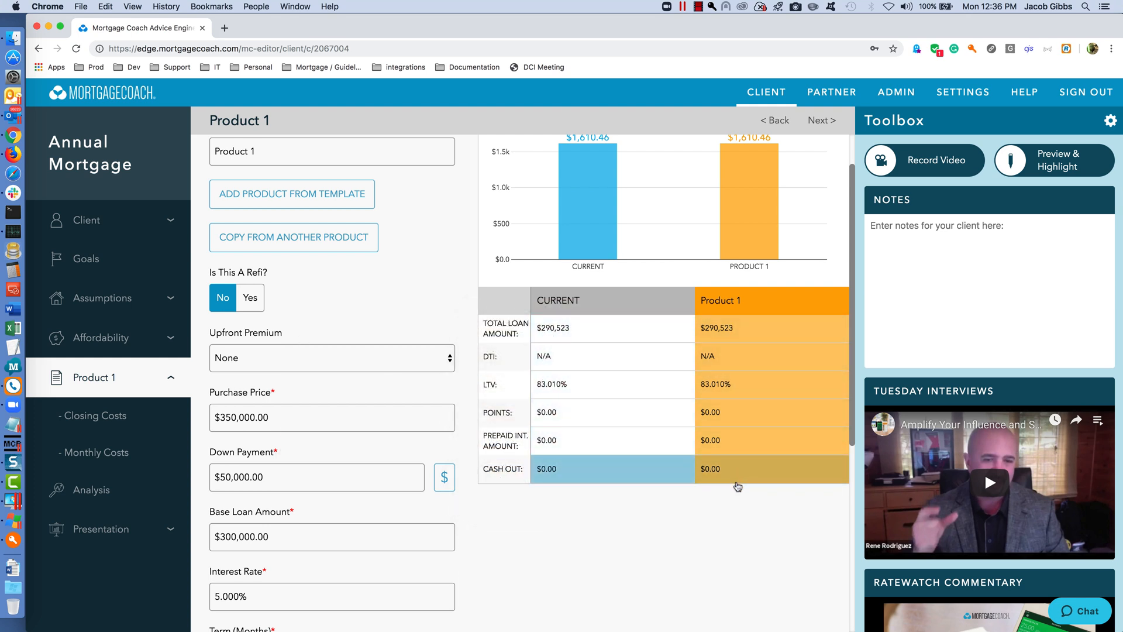
mouse_move(447, 423)
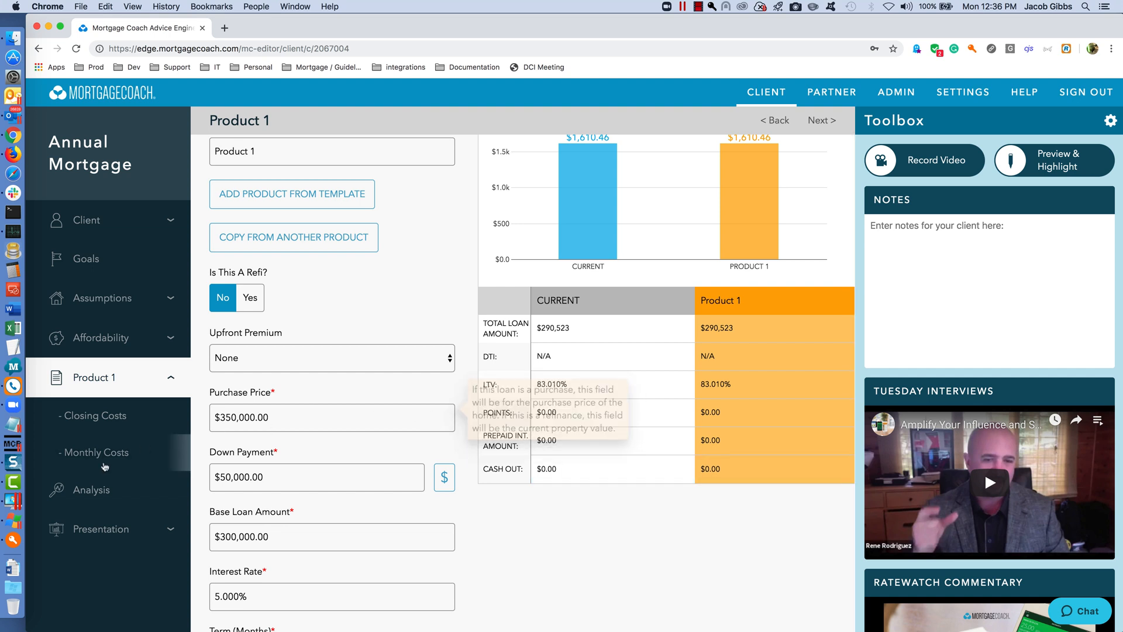
- Rename Product 1 as "Reinvest 100 Monthly"
scroll(292, 245, "up", 2)
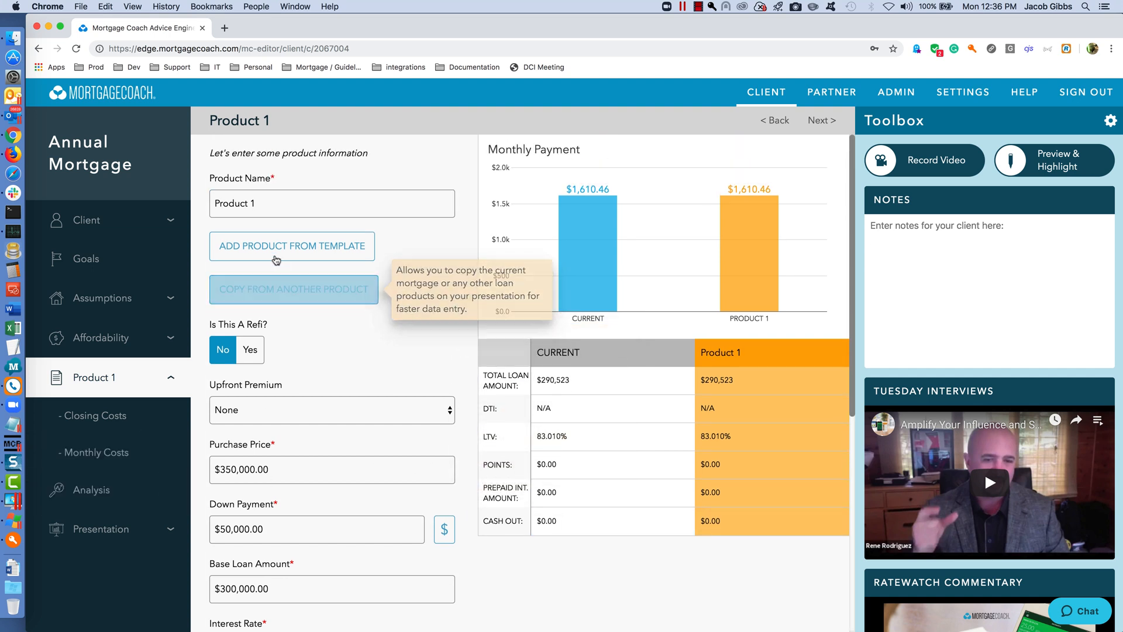
left_click_drag(262, 203, 202, 203)
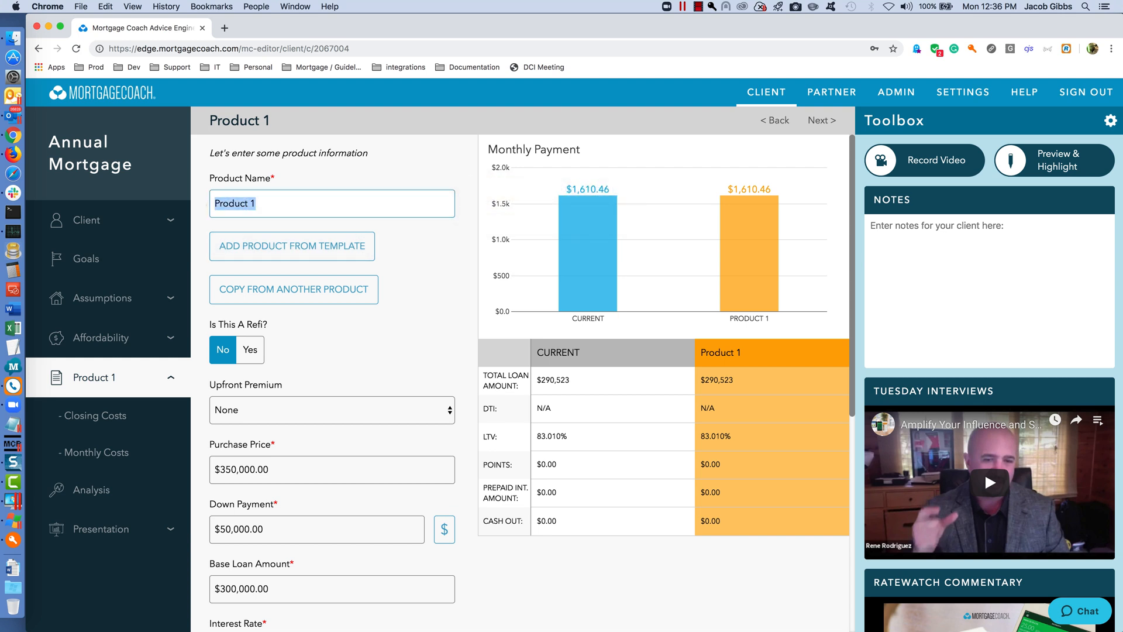
type("Reinves")
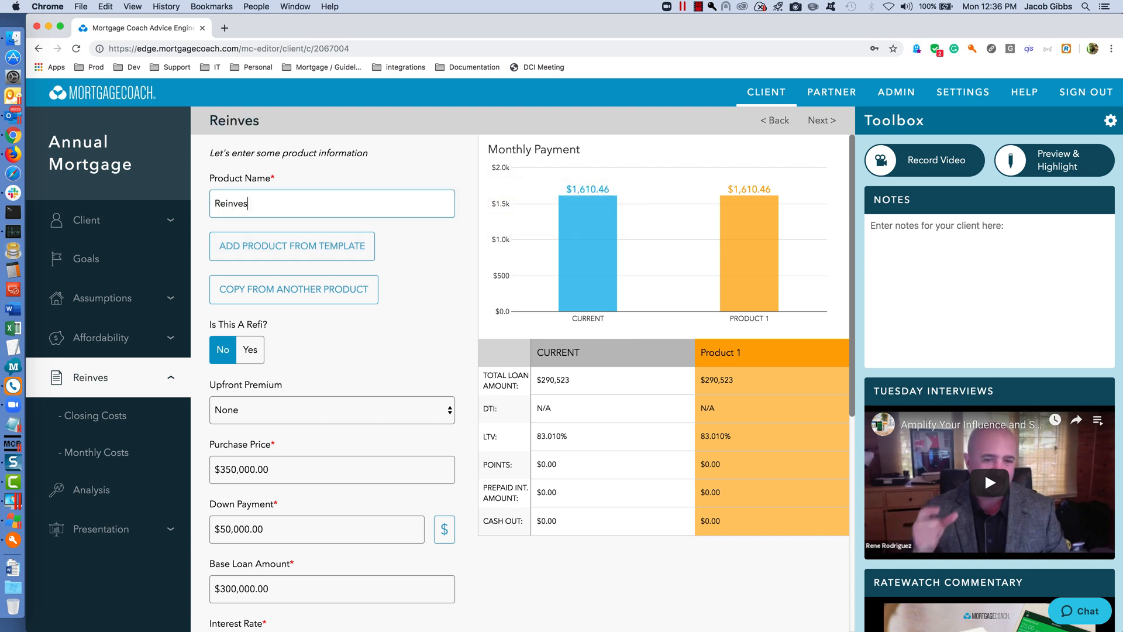
type("t 100 Monthly")
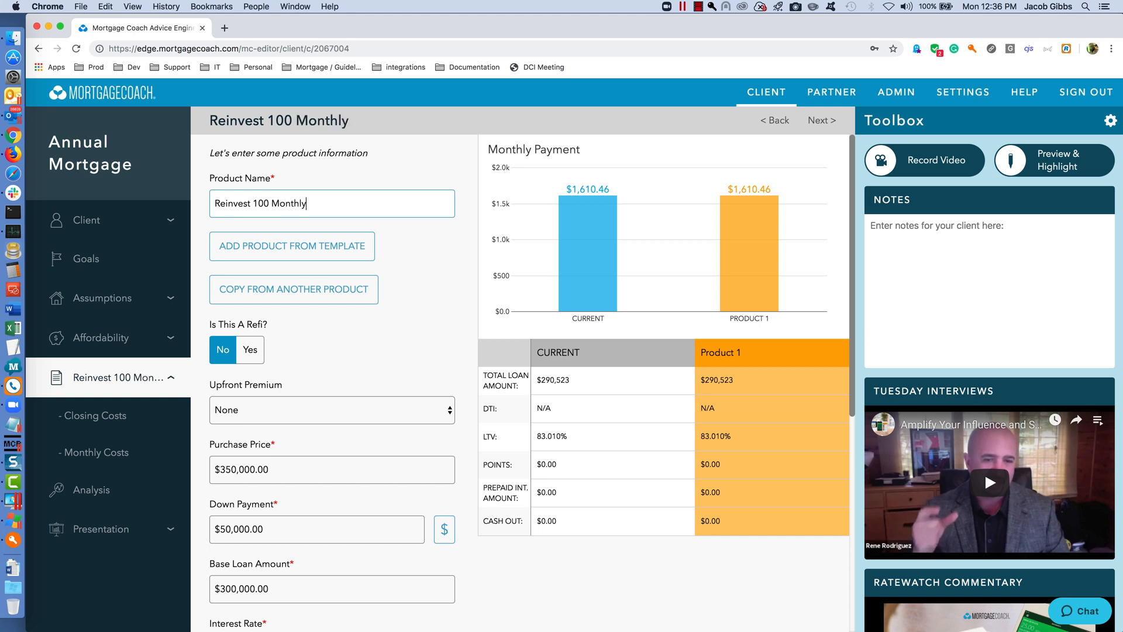
key("Tab")
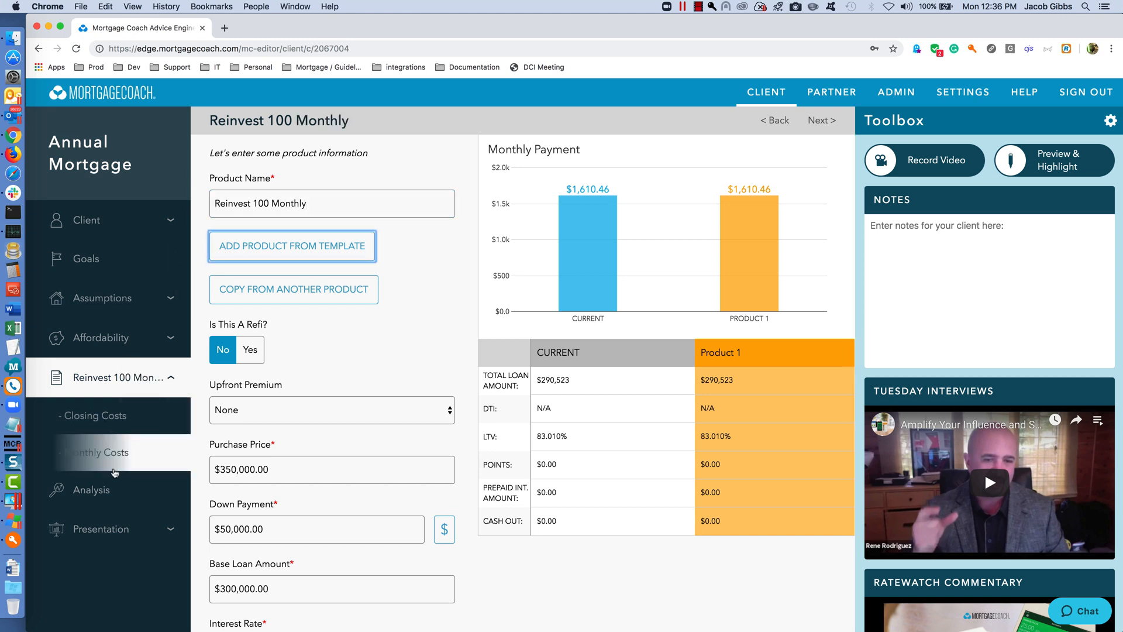
- Adjust the reinvestment strategy in the analysis so that Reinvest 100 Monthly has a reduction payment of $100
left_click(99, 493)
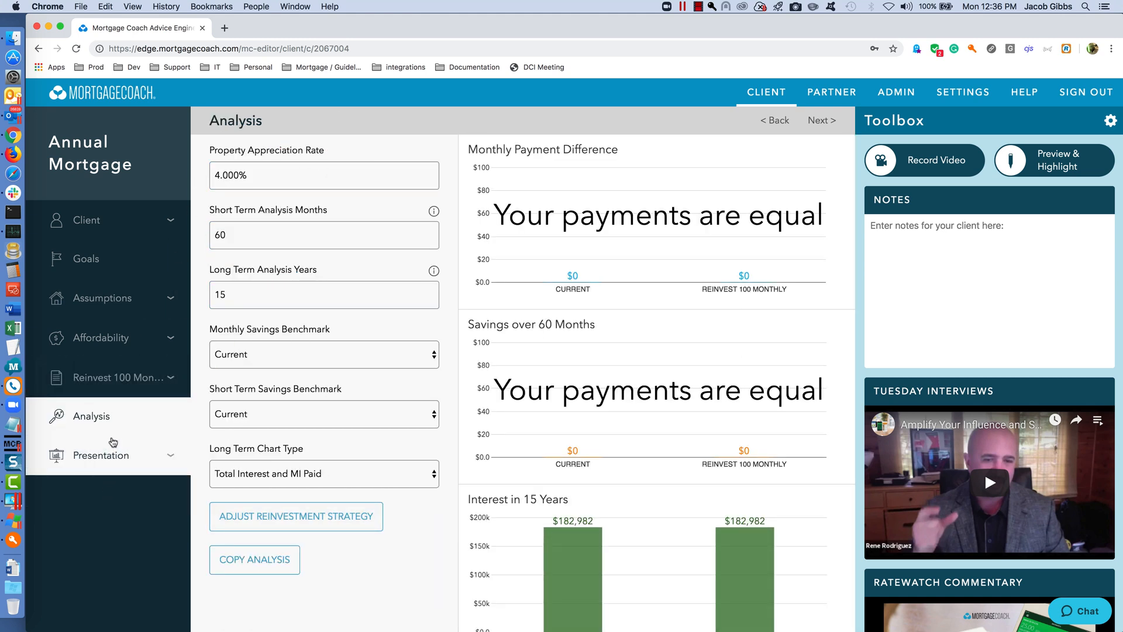
left_click(282, 517)
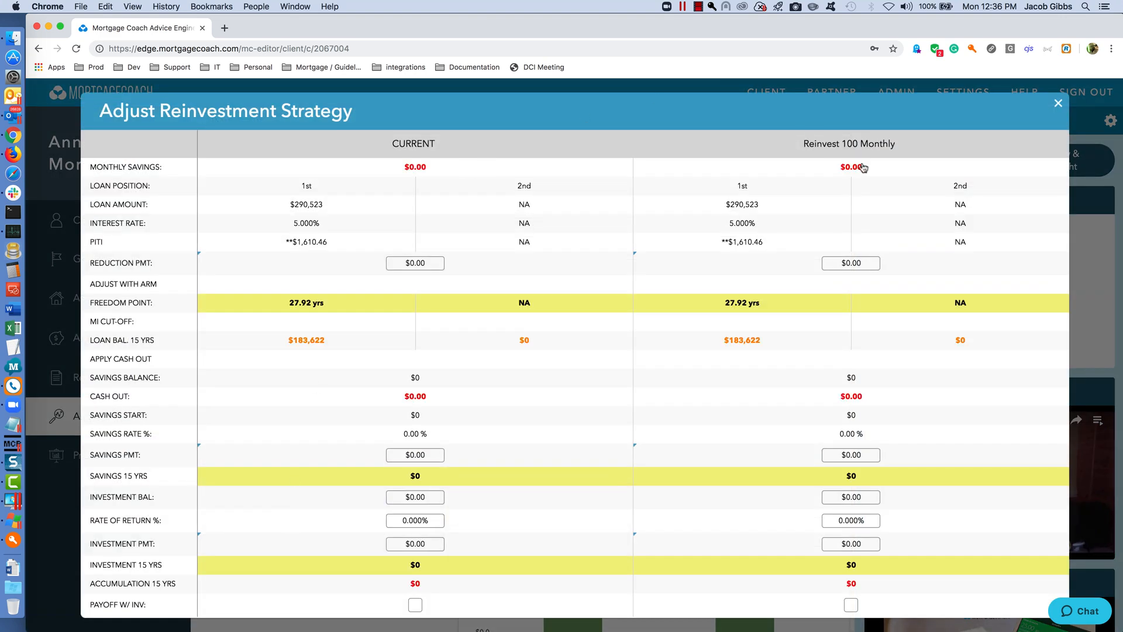
left_click(866, 261)
type("100")
key("Tab")
left_click(1058, 103)
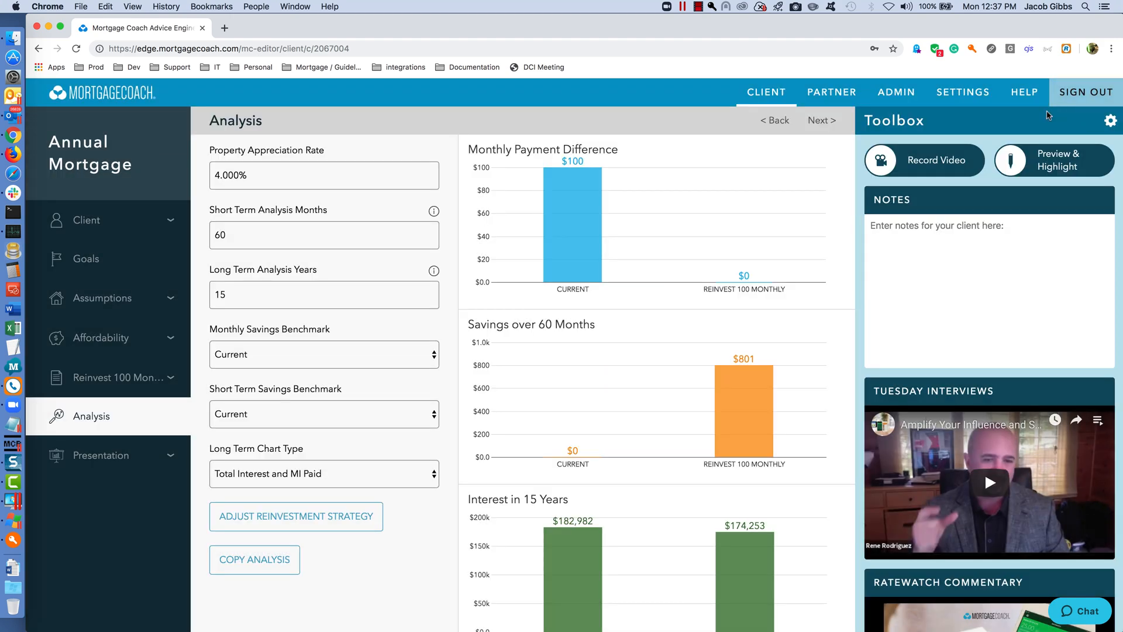
mouse_move(671, 241)
mouse_move(690, 369)
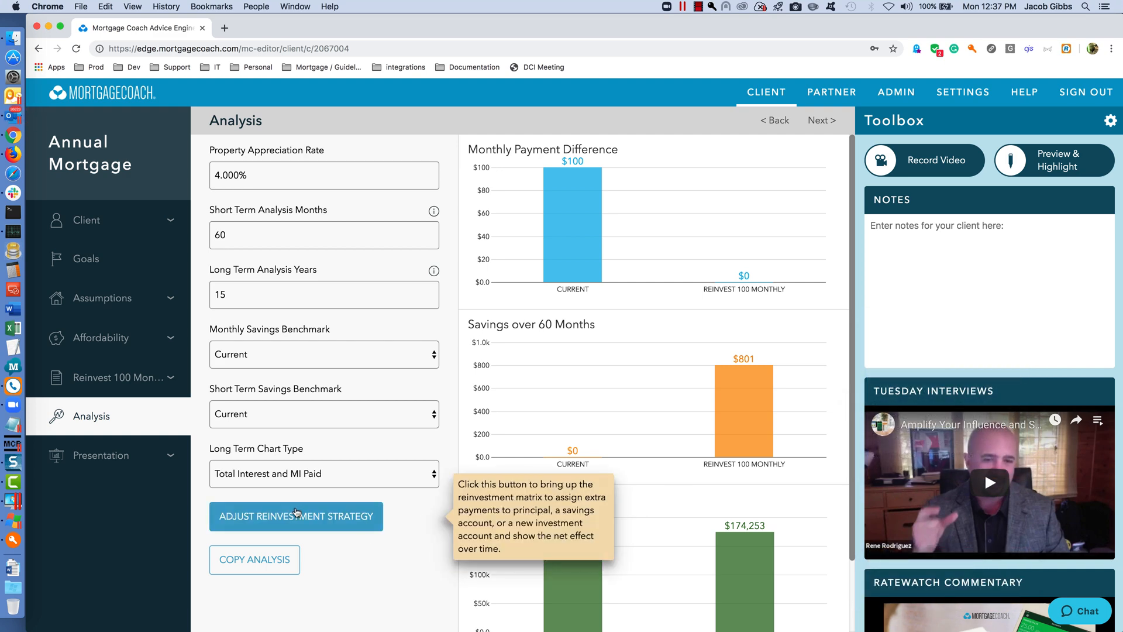
mouse_move(476, 386)
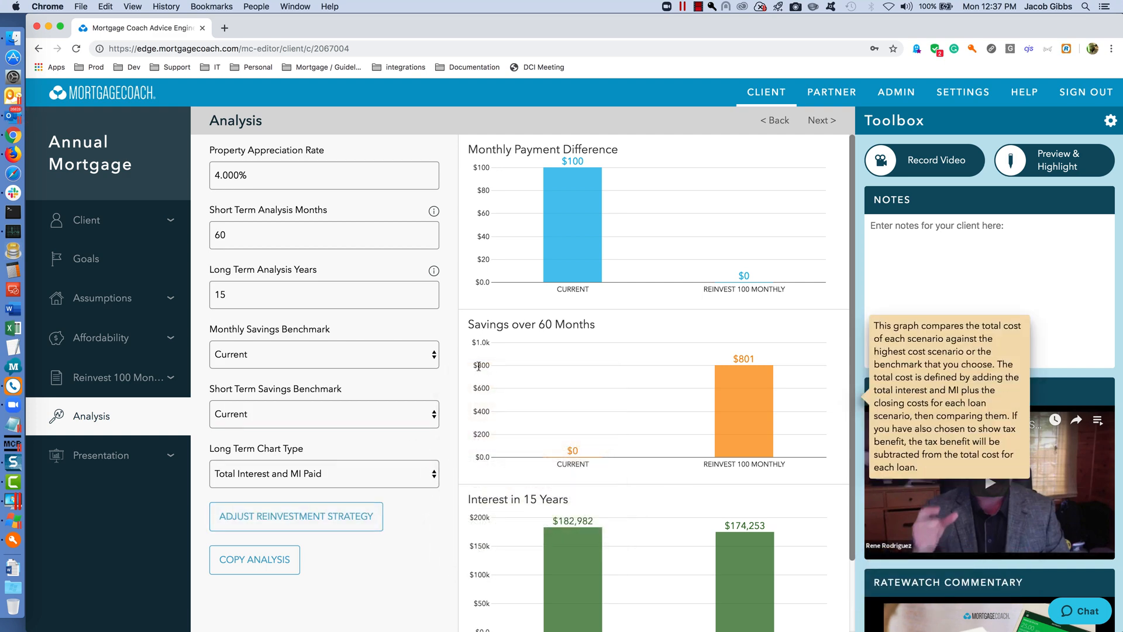
mouse_move(552, 310)
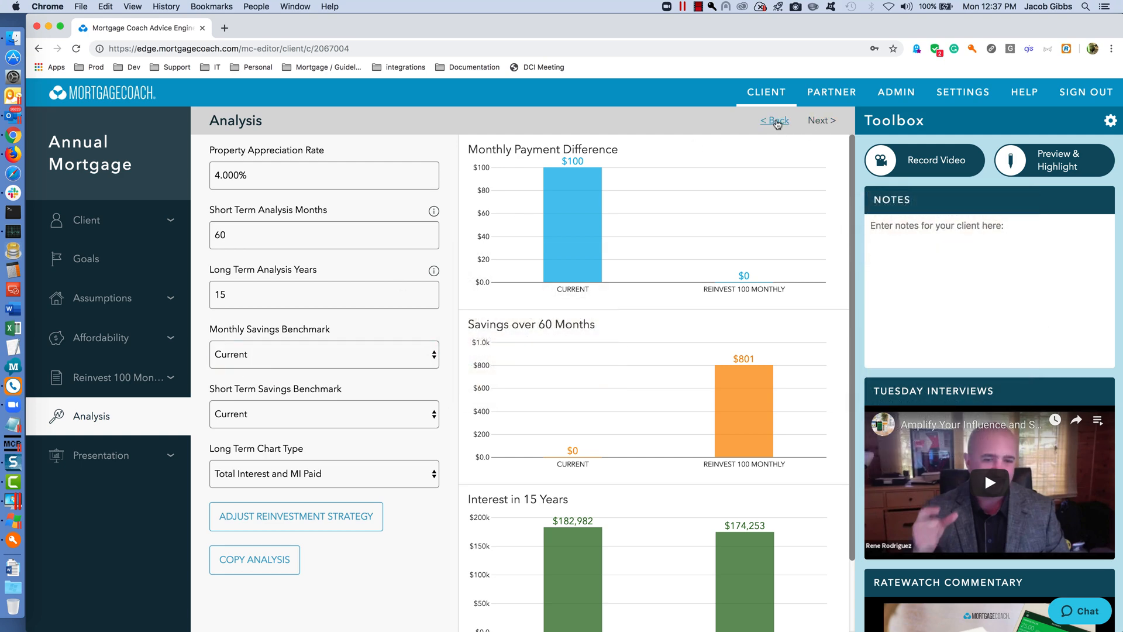
- Return to the monthly costs of Reinvest 100 Monthly, add another product, and open its product name for editing
left_click(773, 121)
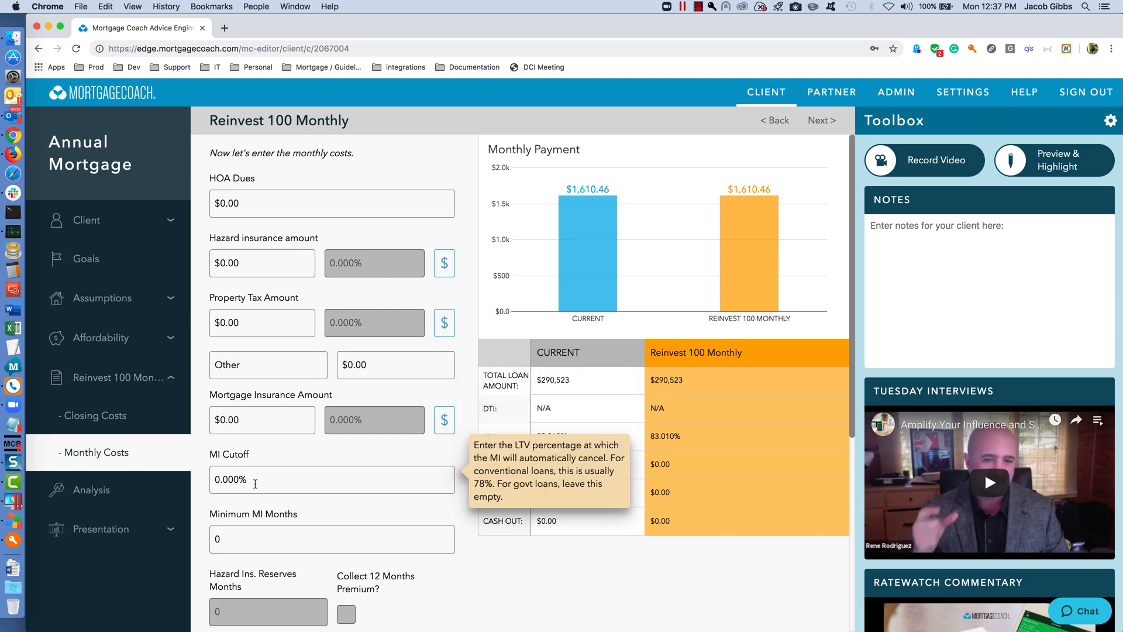
scroll(258, 488, "down", 5)
left_click(278, 512)
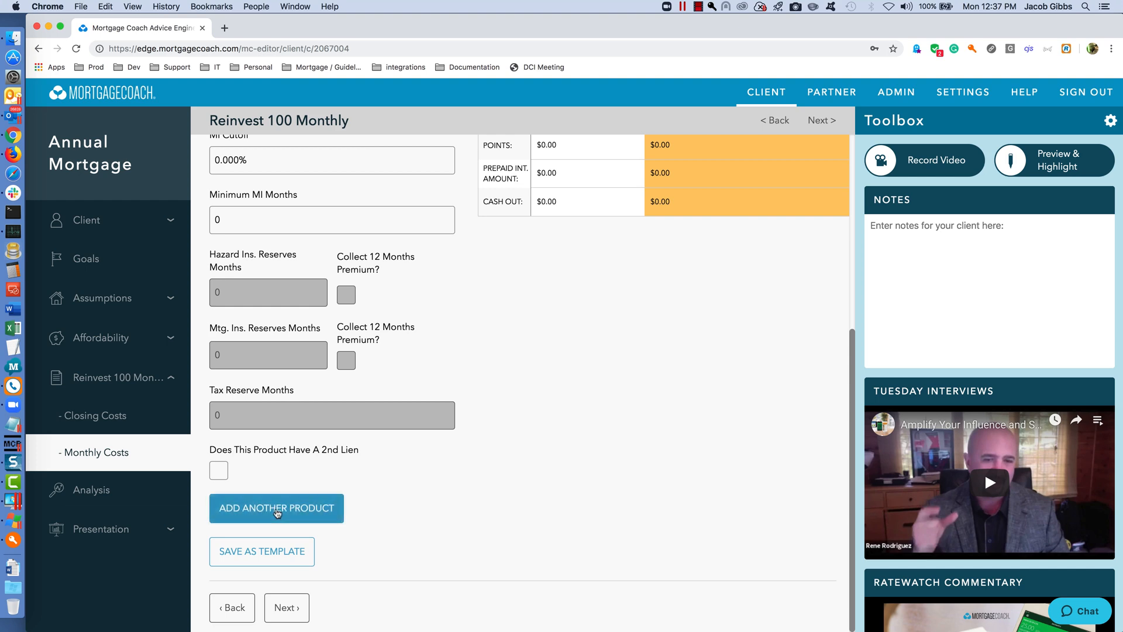
left_click(262, 201)
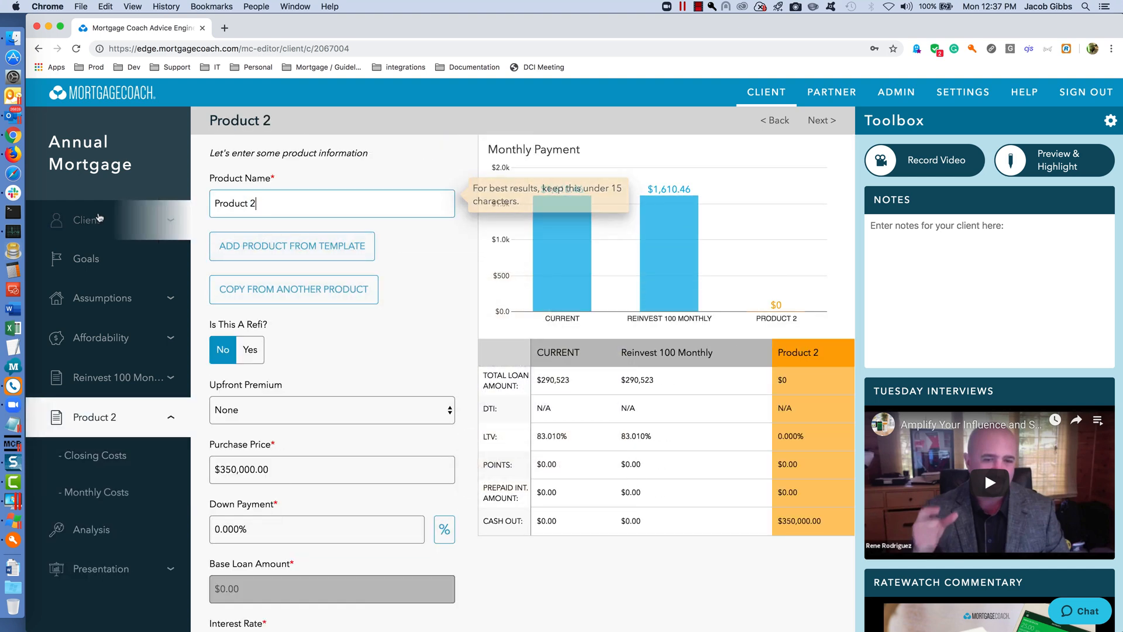
- Rename Product 2 as "Refi 30 Fixed"
key("BackSpace")
key("BackSpace")
key("BackSpace")
key("BackSpace")
key("BackSpace")
key("BackSpace")
key("BackSpace")
key("BackSpace")
key("BackSpace")
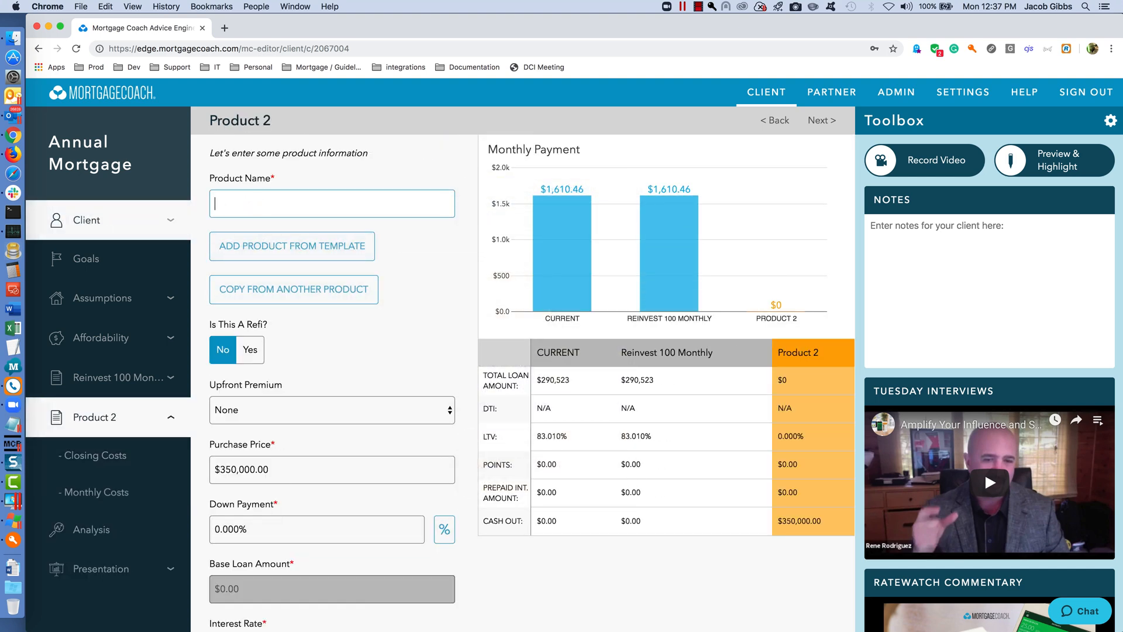
type("Refi")
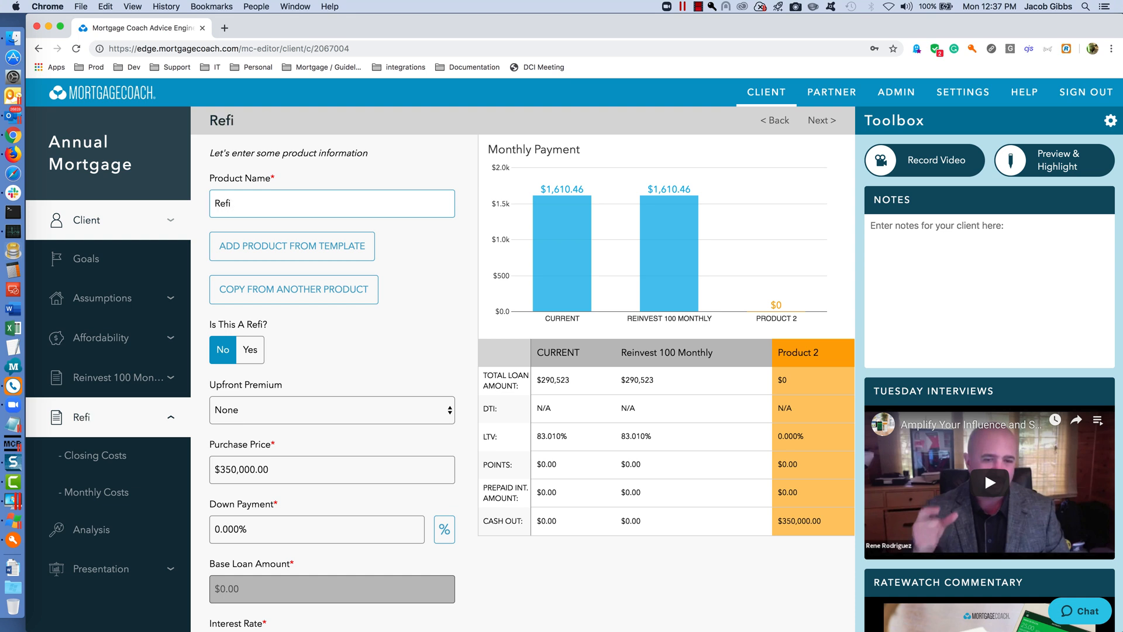
type(" 30")
key("BackSpace")
key("BackSpace")
type("30 Fixed")
key("Tab")
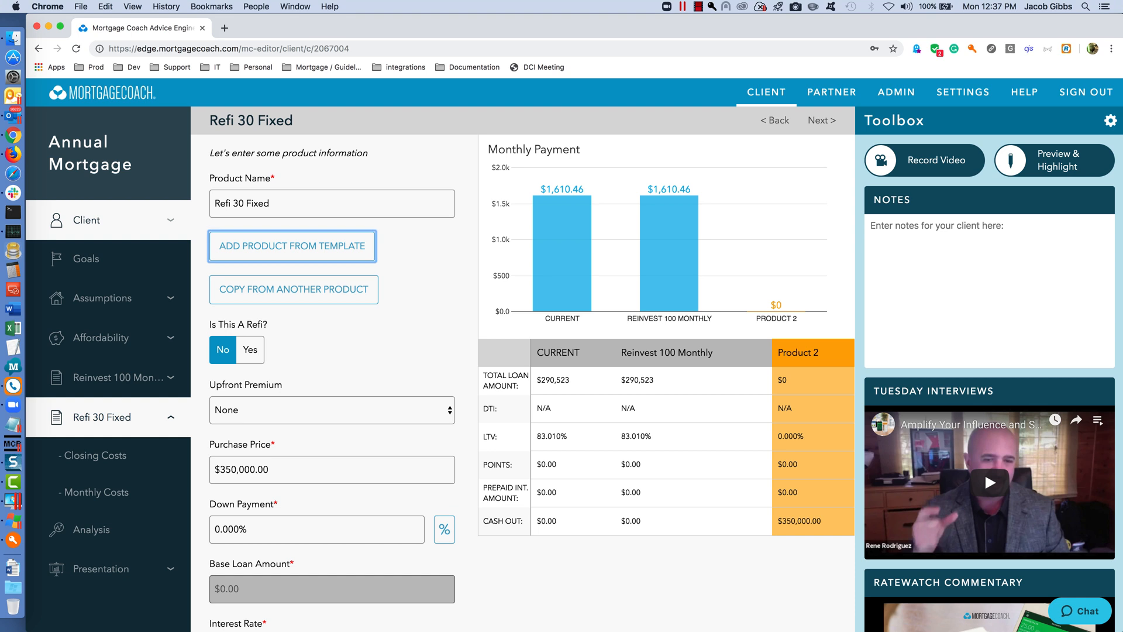
- Mark Refi 30 Fixed as a refinance and set its interest rate to 4.75%
left_click(320, 362)
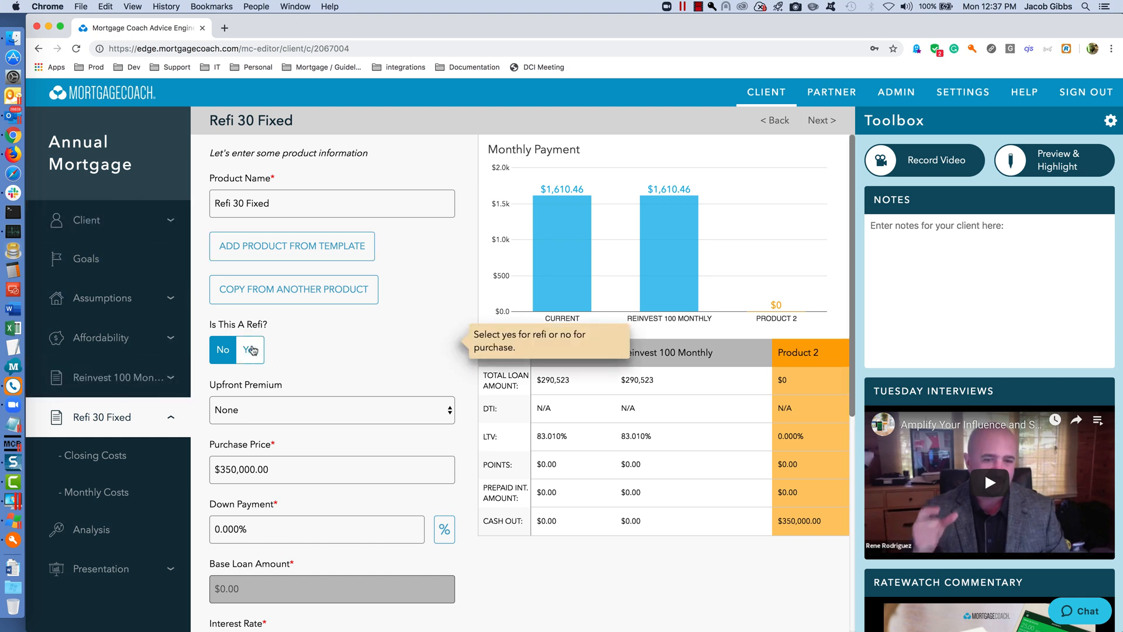
left_click(250, 350)
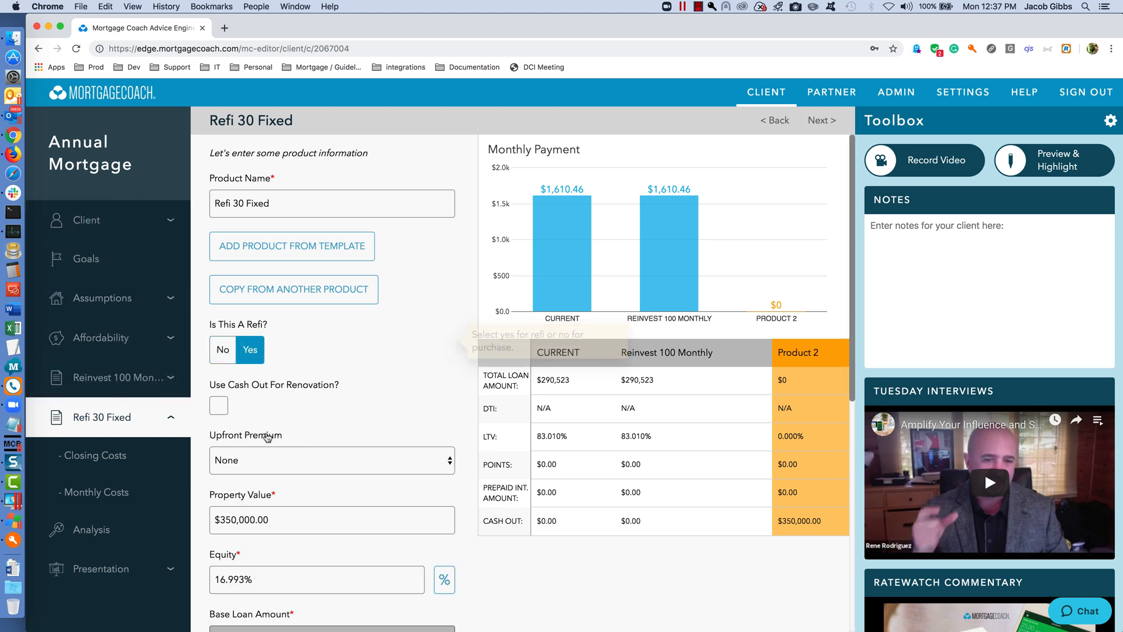
scroll(264, 468, "down", 3)
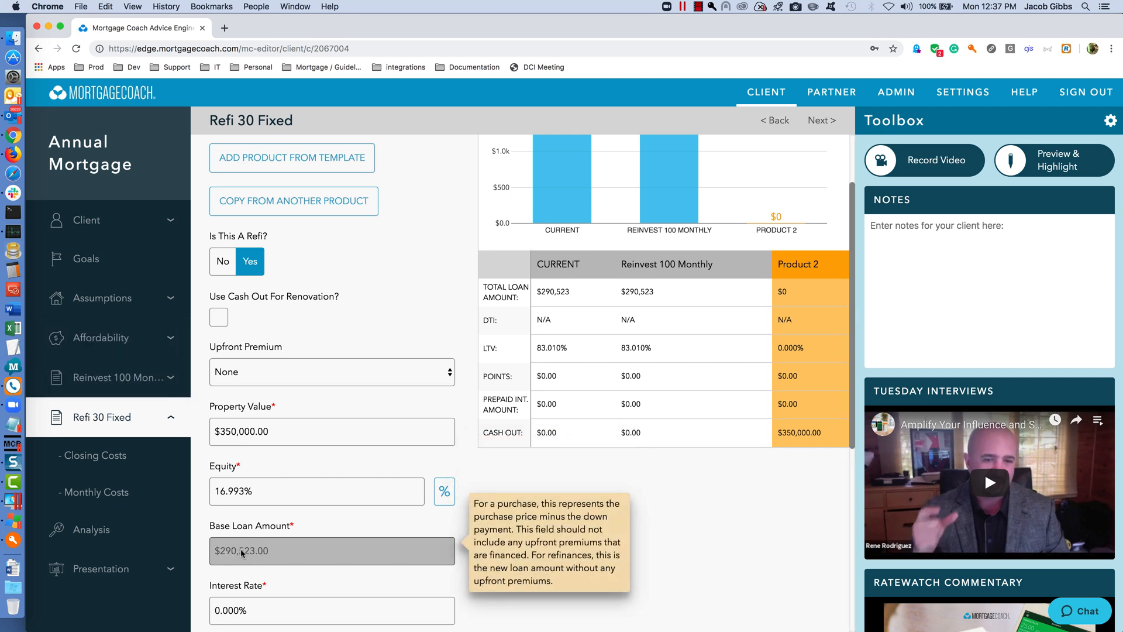
scroll(246, 550, "down", 2)
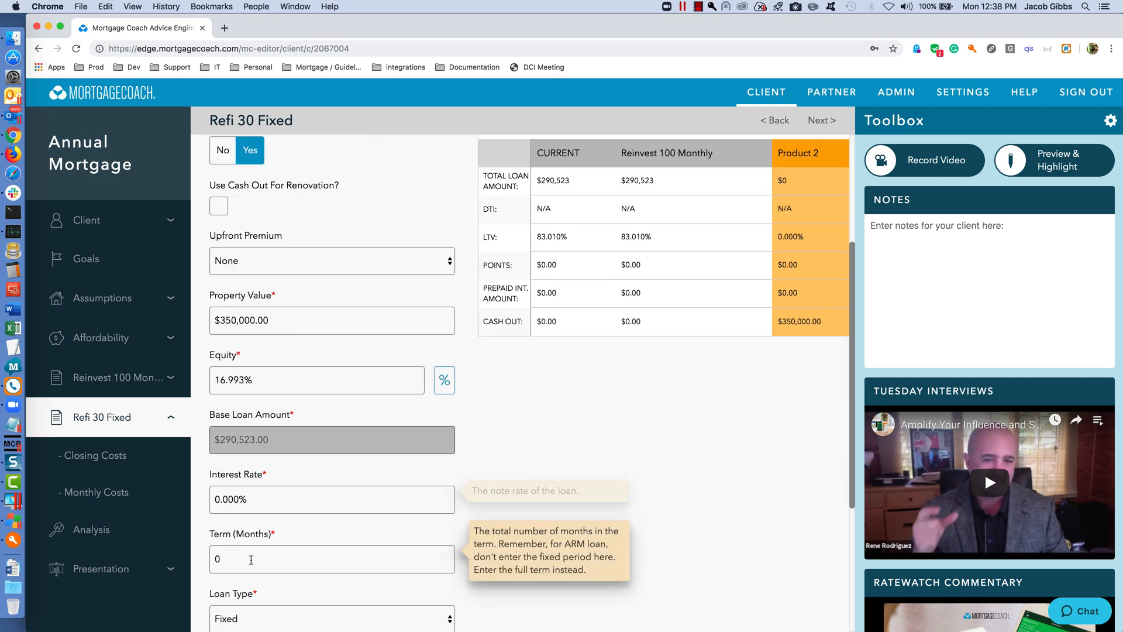
left_click(252, 499)
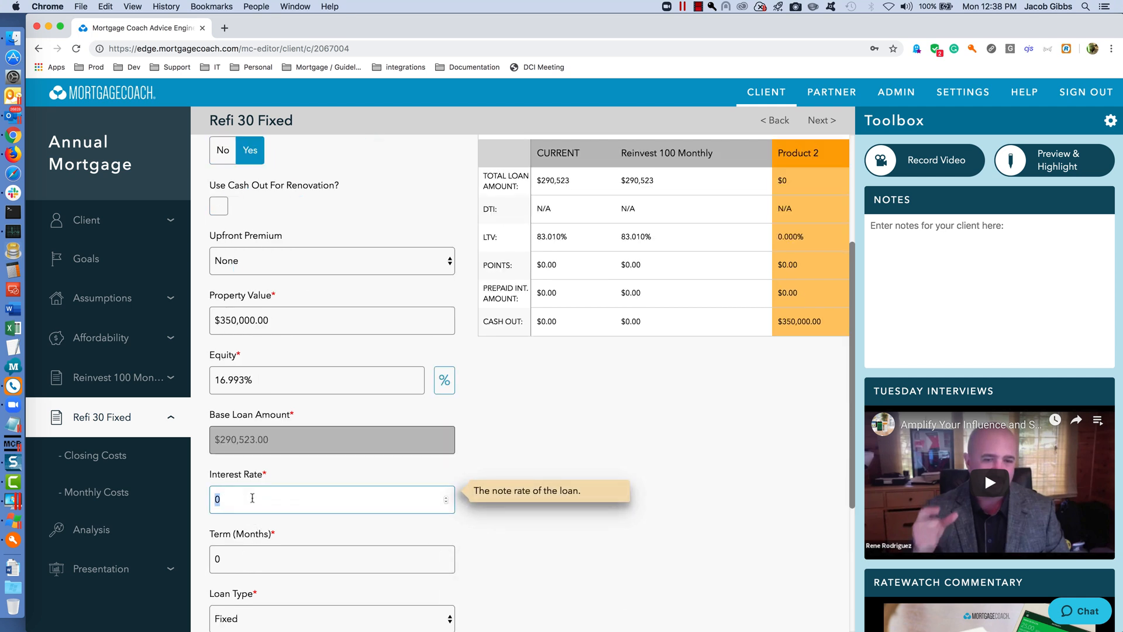
type("4.75")
key("Tab")
- Set the term of Refi 30 Fixed to 360 months
type("3690")
double_click(233, 557)
key("BackSpace")
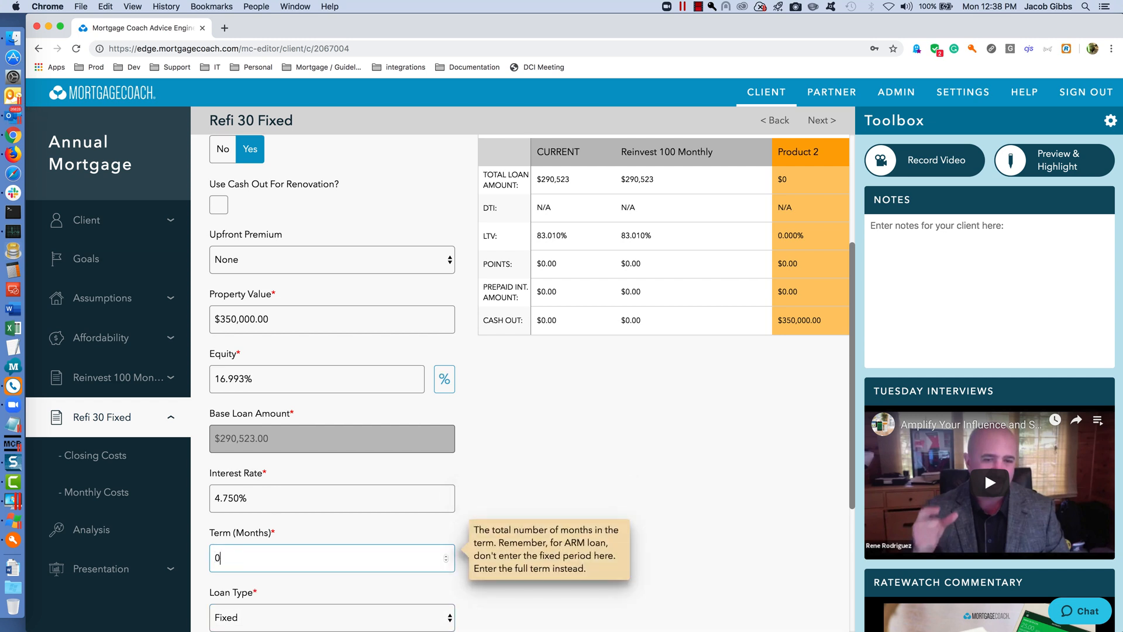
type("360")
scroll(252, 555, "down", 5)
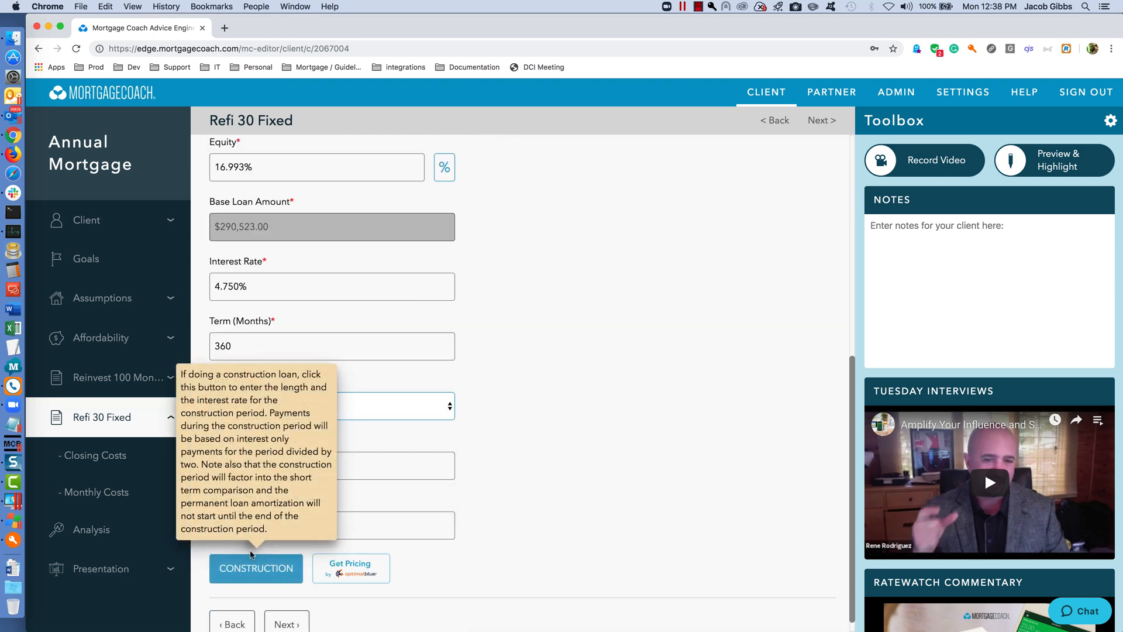
- Fill the closing cost details of Refi 30 Fixed from the Conv 30 Fixed fee template and apply them to the loan
left_click(284, 620)
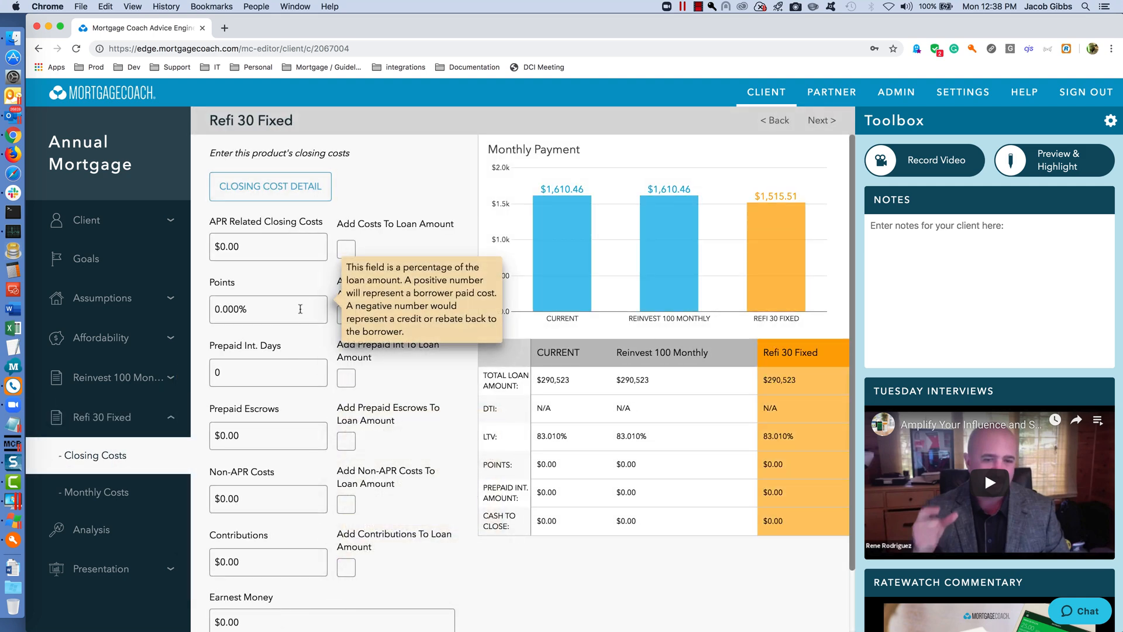
left_click(275, 187)
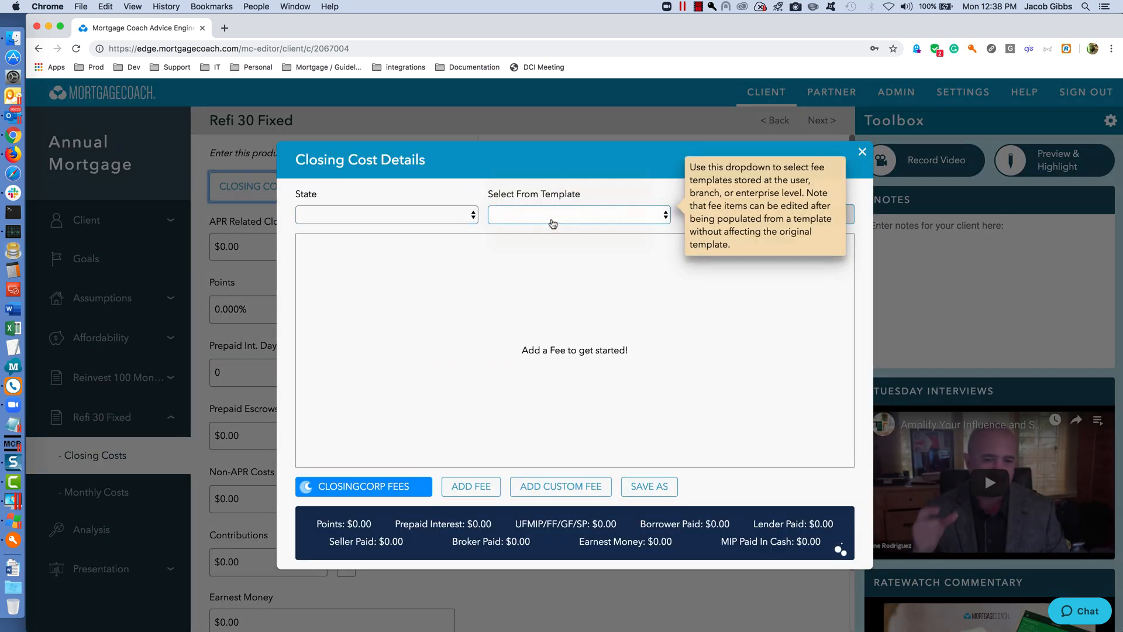
left_click(553, 223)
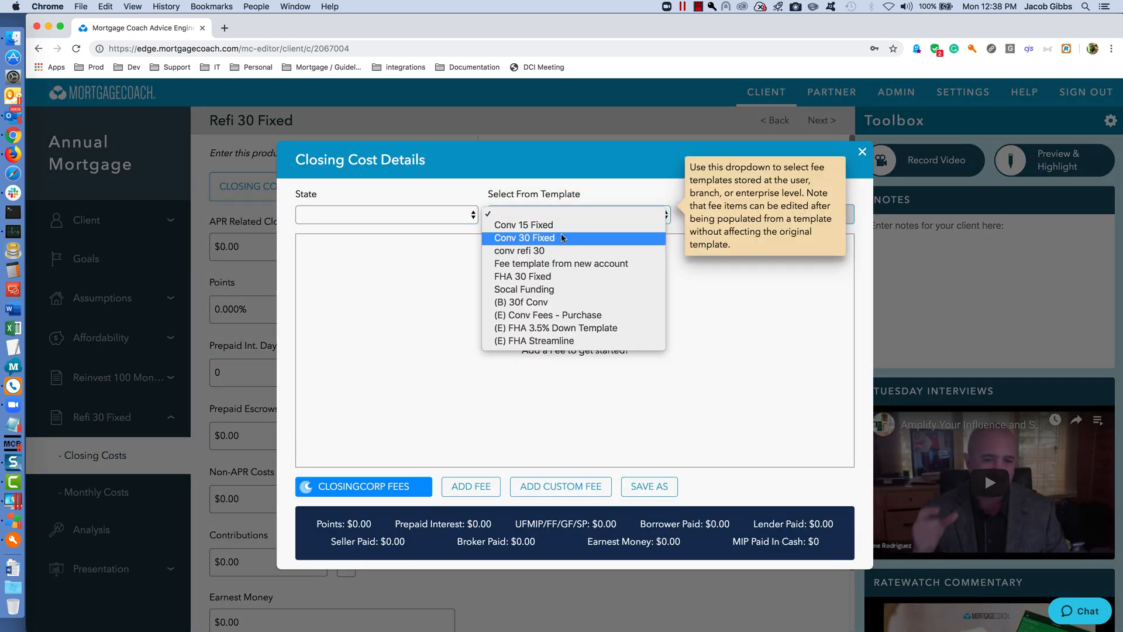
left_click(561, 238)
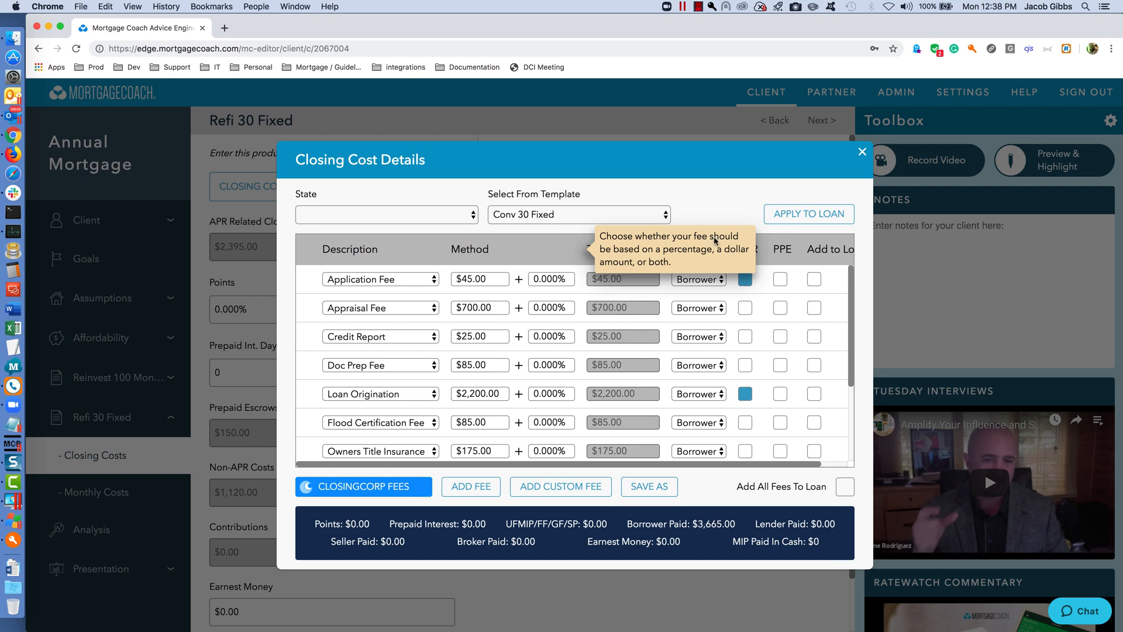
left_click(791, 217)
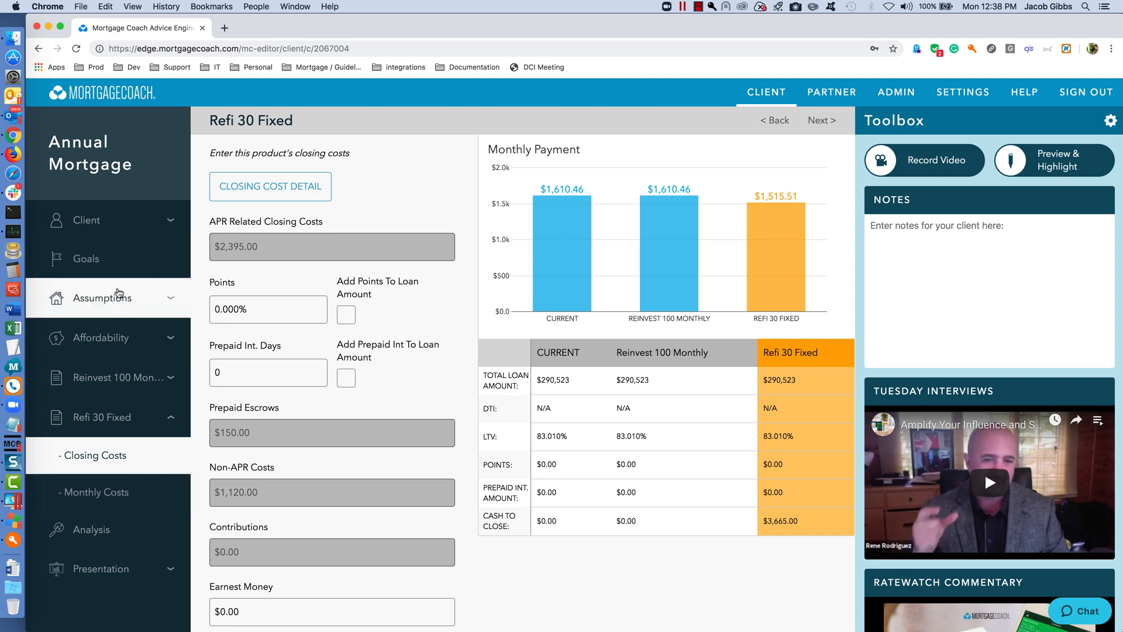
- Edit the presentation's payment note to read "Taxes and insurance are not included in the payment."
left_click(113, 576)
left_click(323, 389)
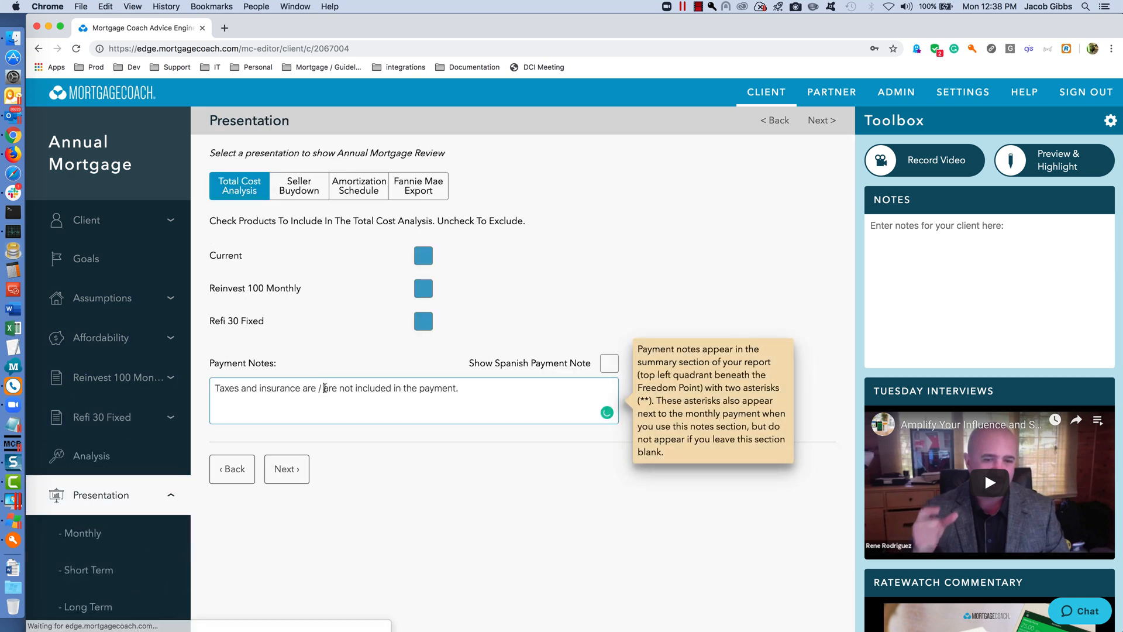
mouse_move(306, 386)
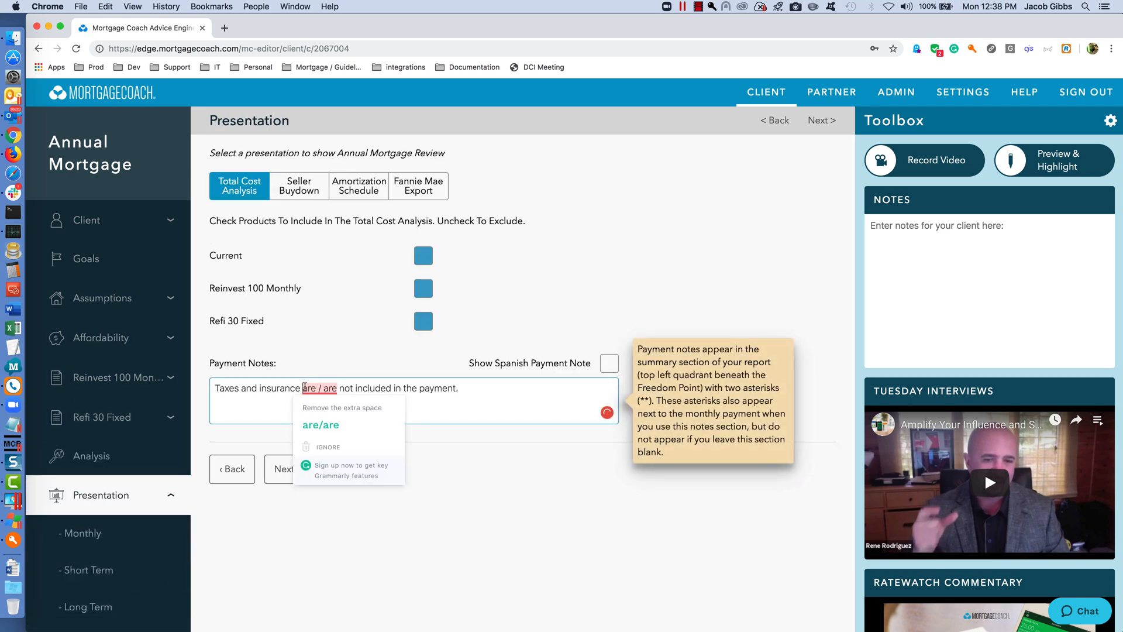
left_click_drag(304, 388, 335, 387)
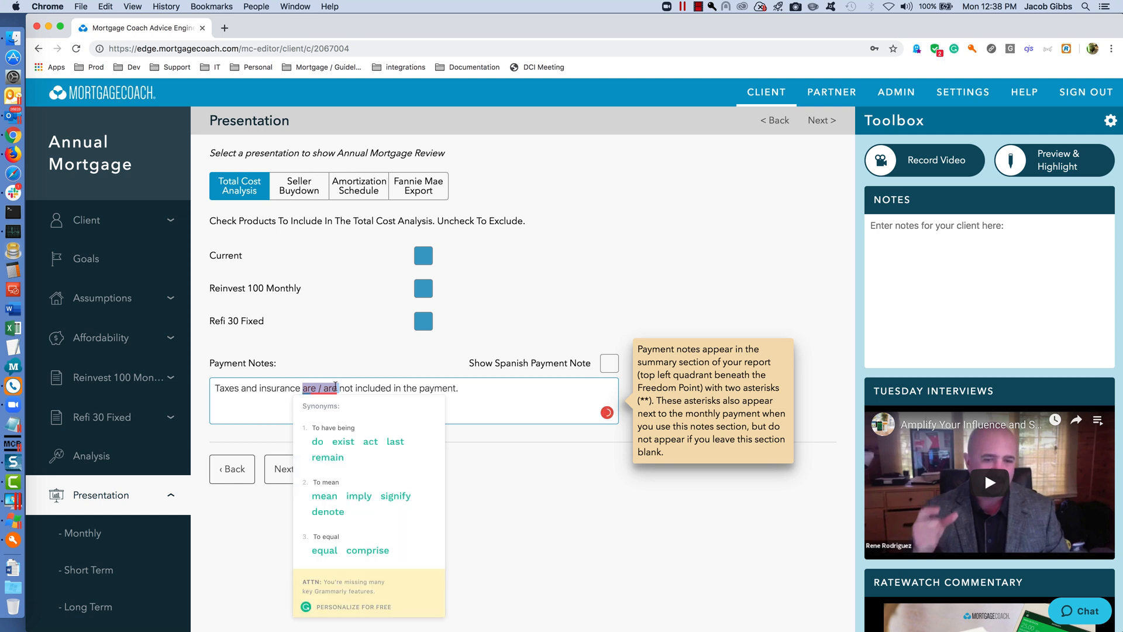
key("BackSpace")
type("are")
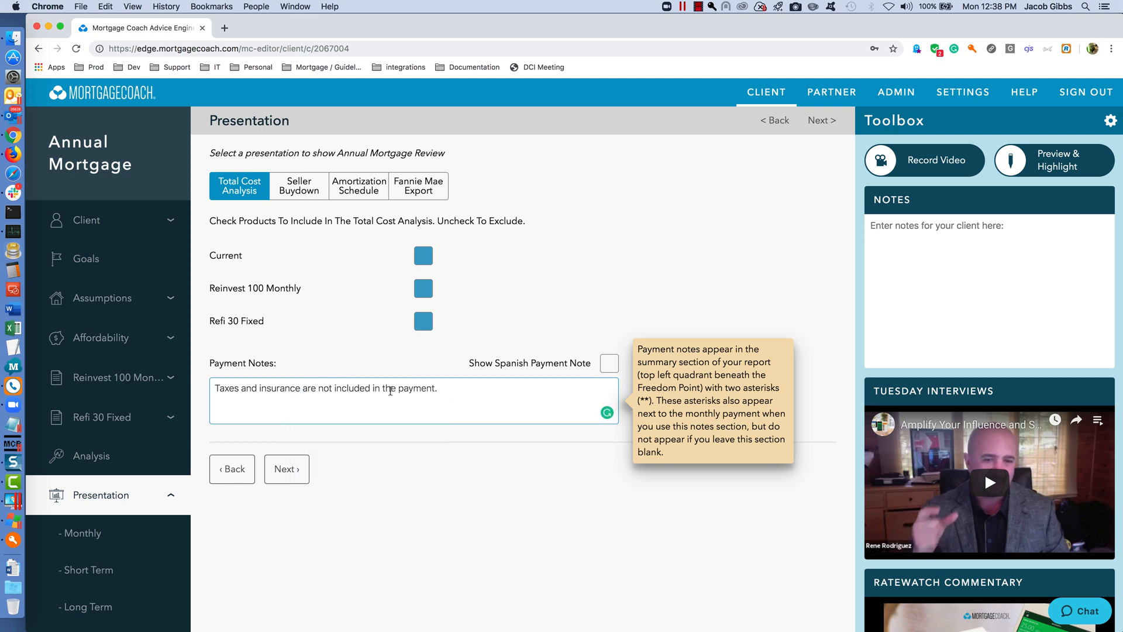
left_click(665, 247)
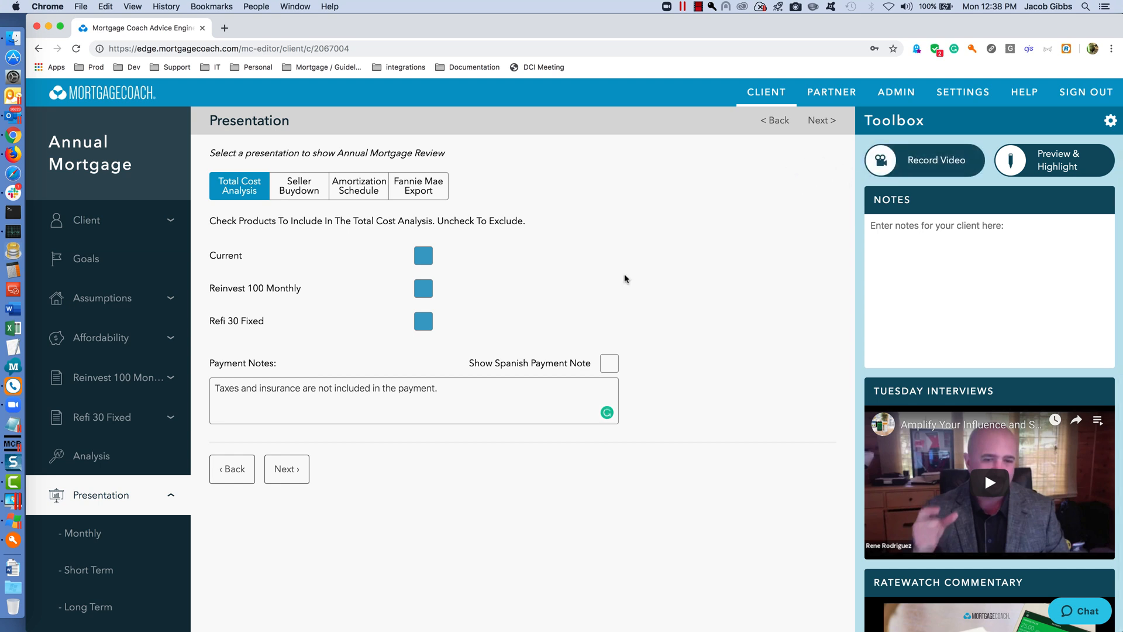
- Set the quote date in the presentation's preview details to 07/22/2019
scroll(70, 606, "down", 1)
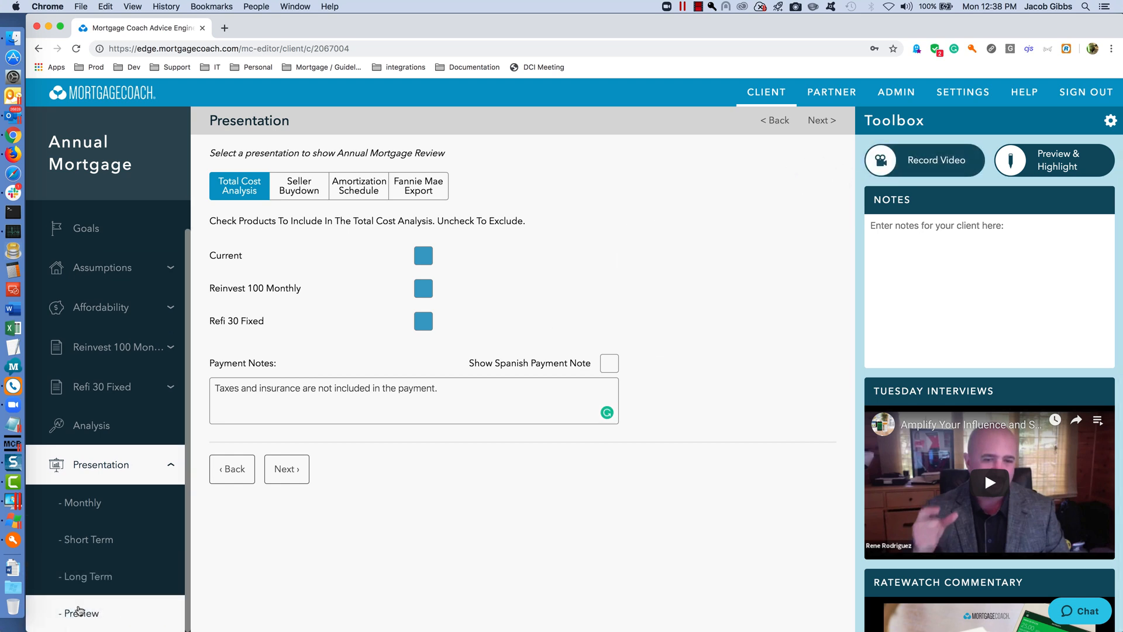
left_click(76, 611)
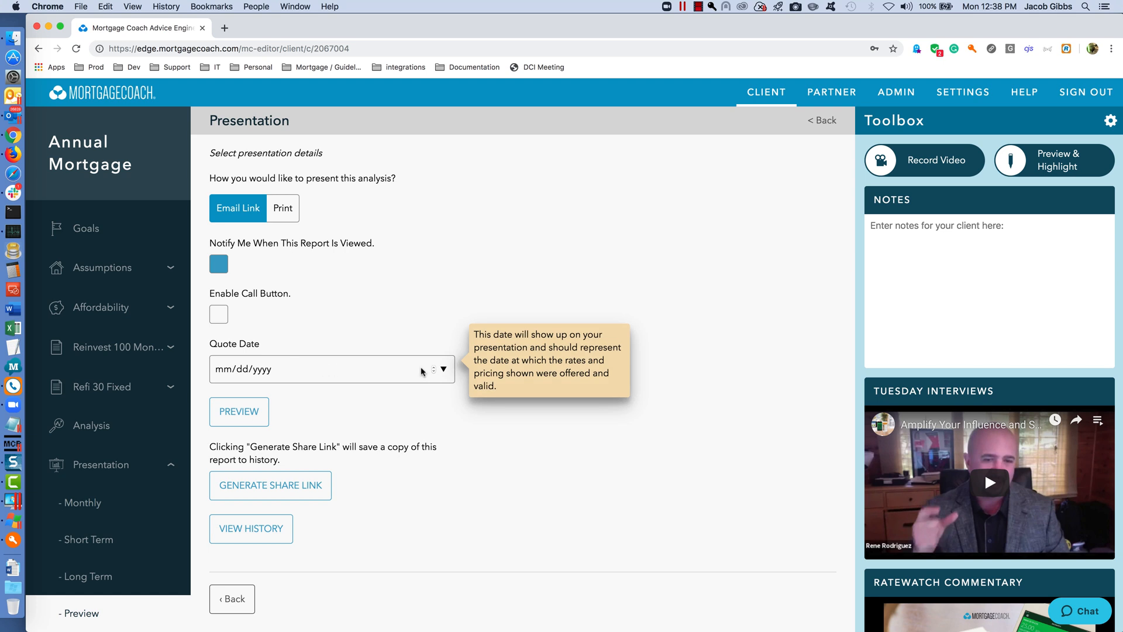
left_click(443, 371)
left_click(443, 369)
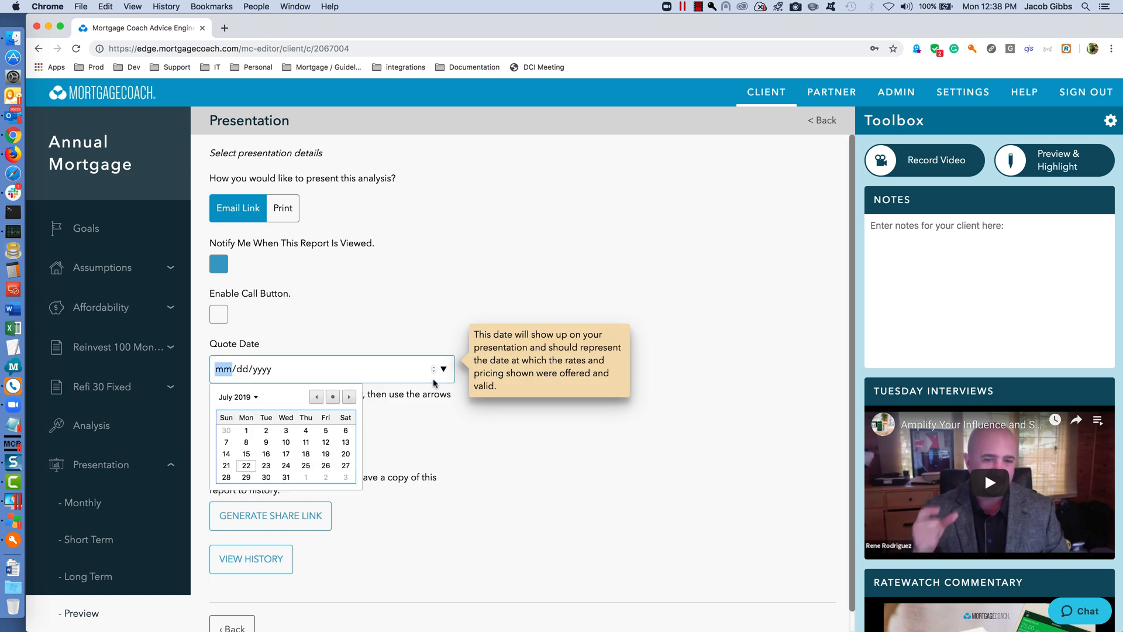
left_click(246, 465)
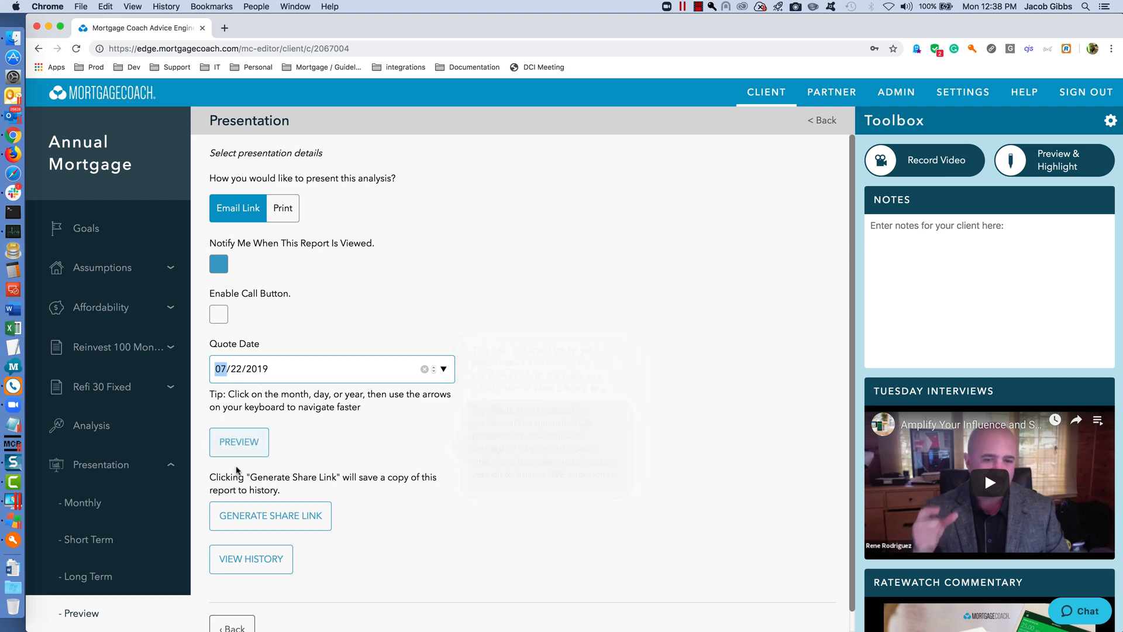
- Generate a share link for the report and copy it to the clipboard
left_click(262, 515)
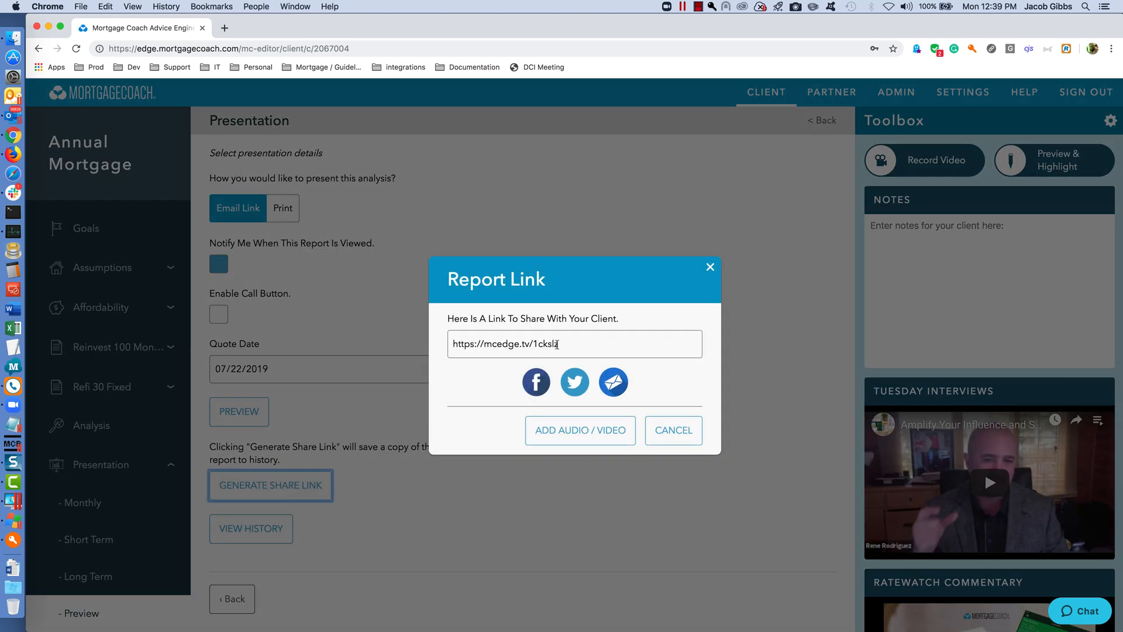
left_click(575, 344)
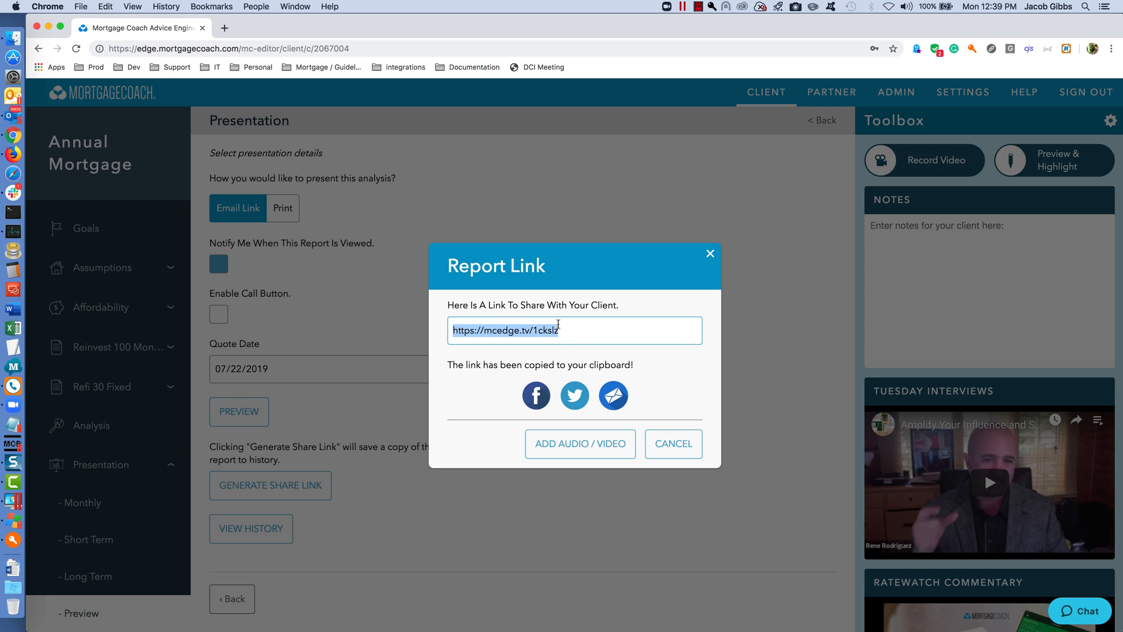
- Open the report with the option to add audio or video, and dismiss the recording choices and the video recorder
left_click(579, 445)
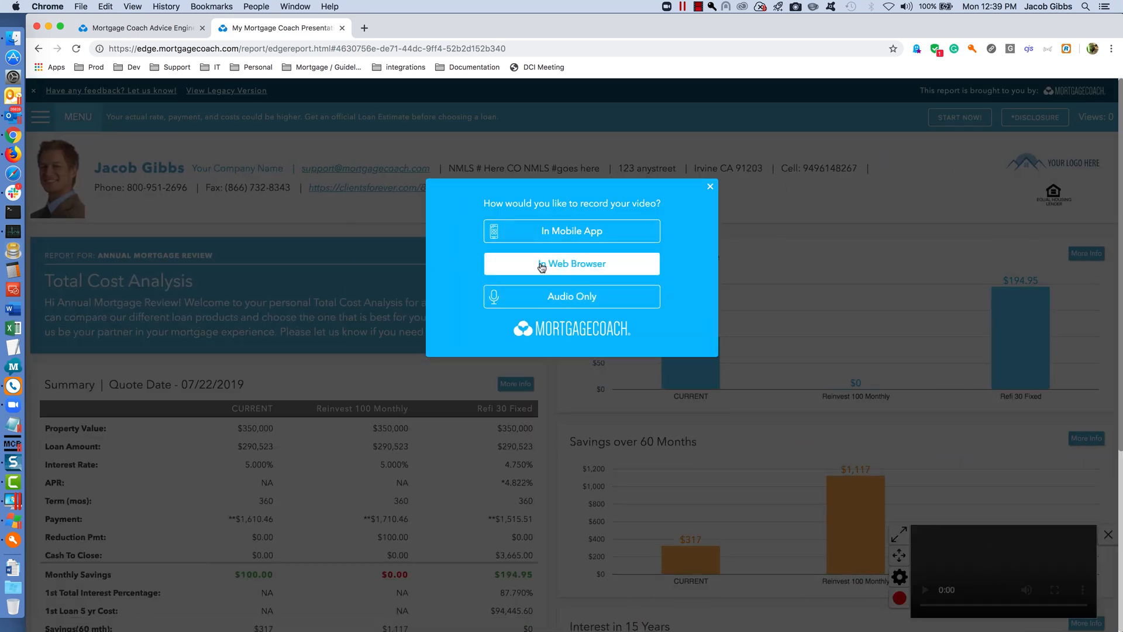
left_click(710, 188)
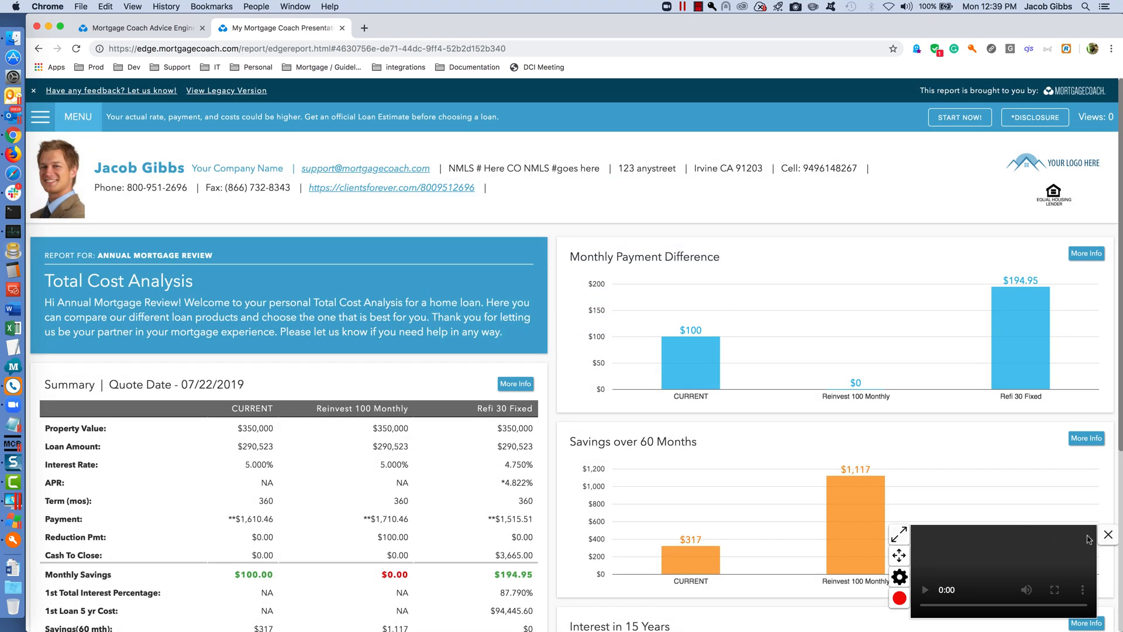
left_click(1107, 535)
- Highlight the reduction payment and Freedom Pt 1 values for Reinvest 100 Monthly in the report summary
scroll(316, 438, "down", 2)
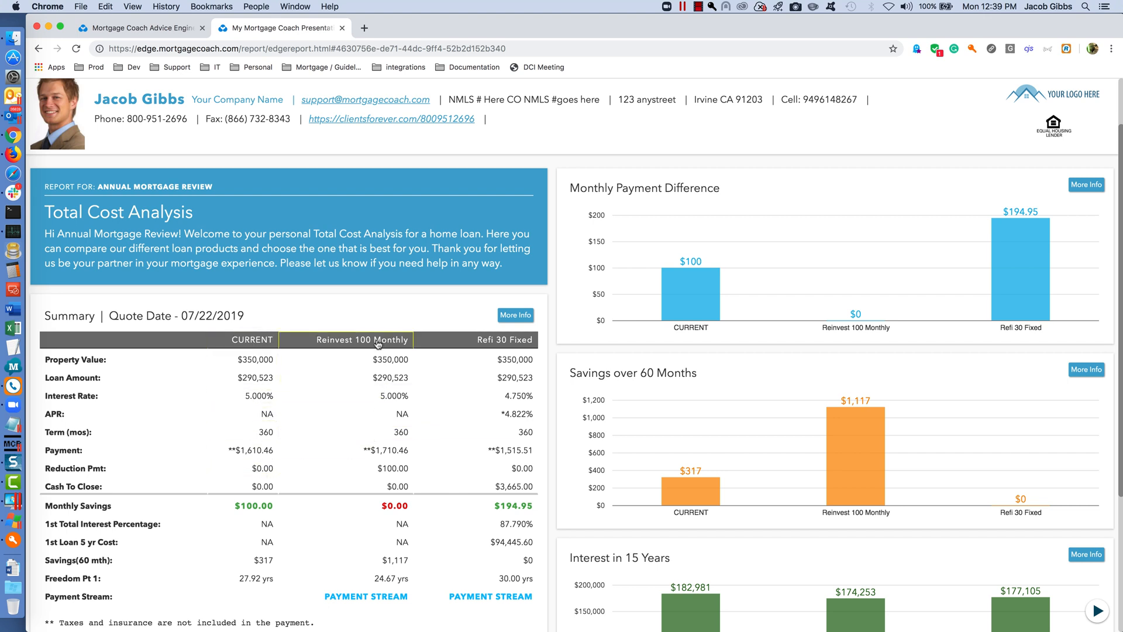
left_click(393, 470)
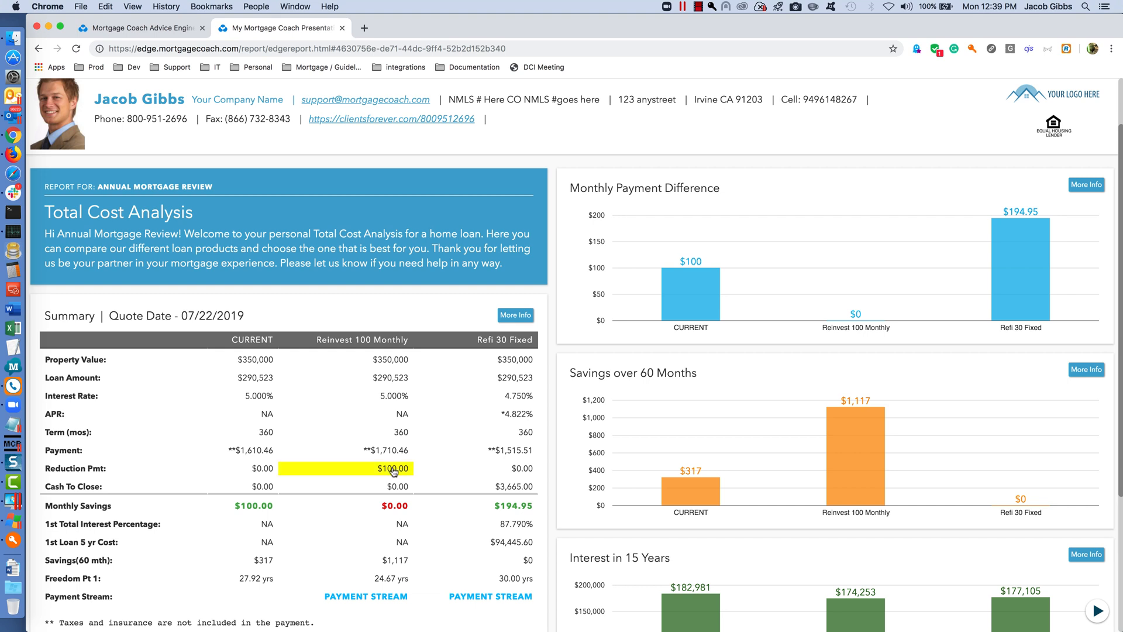
left_click(393, 581)
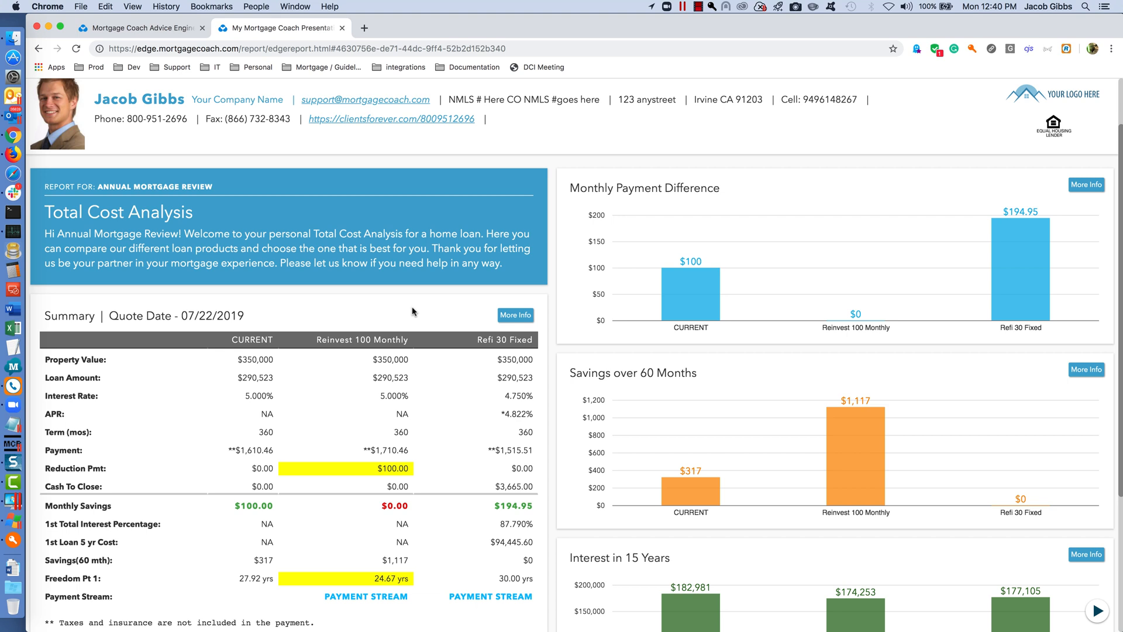
left_click(698, 7)
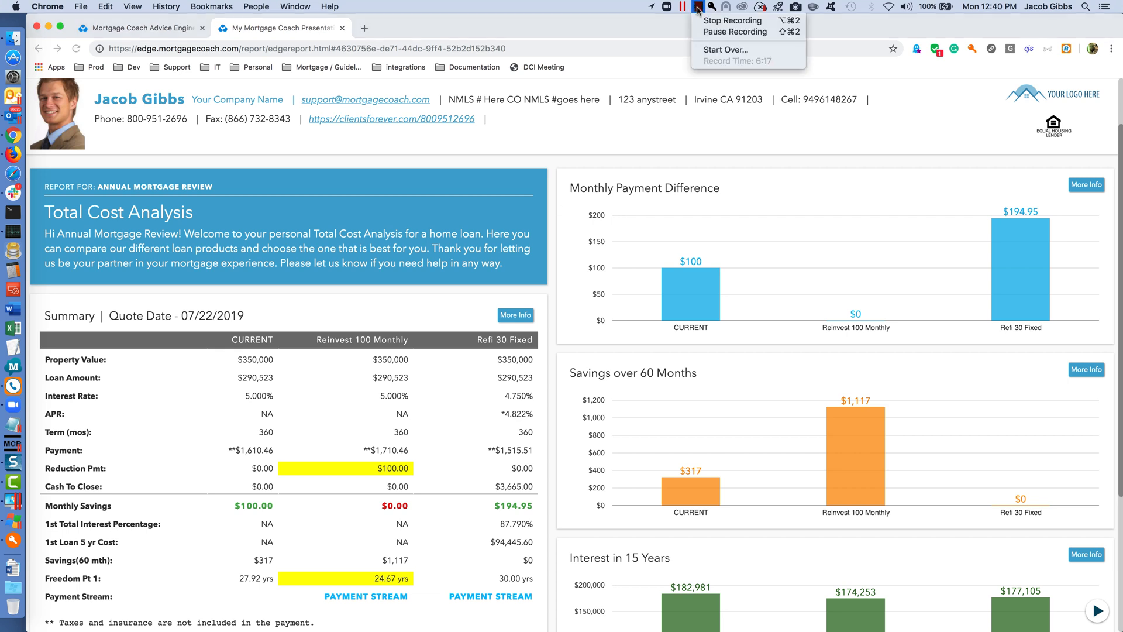